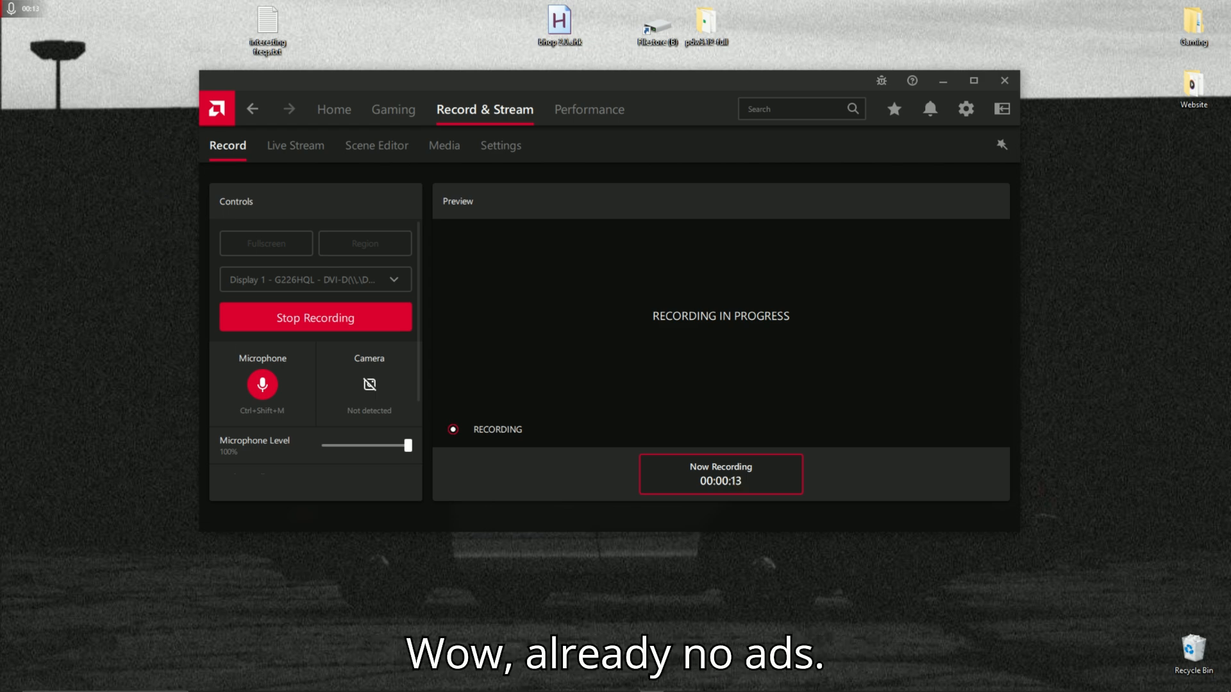
In the web browser, download the Software Defined Radio Package from the Airspy page and save sdrsharp-x86.zip to the Desktop.
left_click(272, 689)
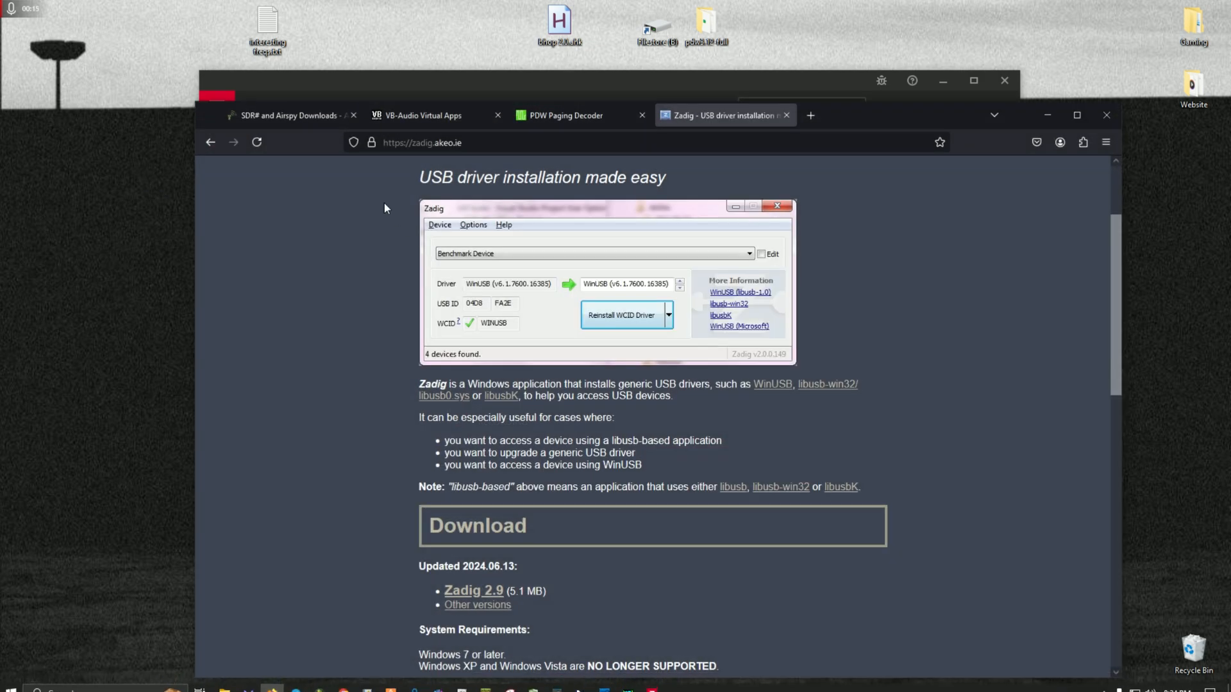
left_click(295, 116)
left_click(954, 320)
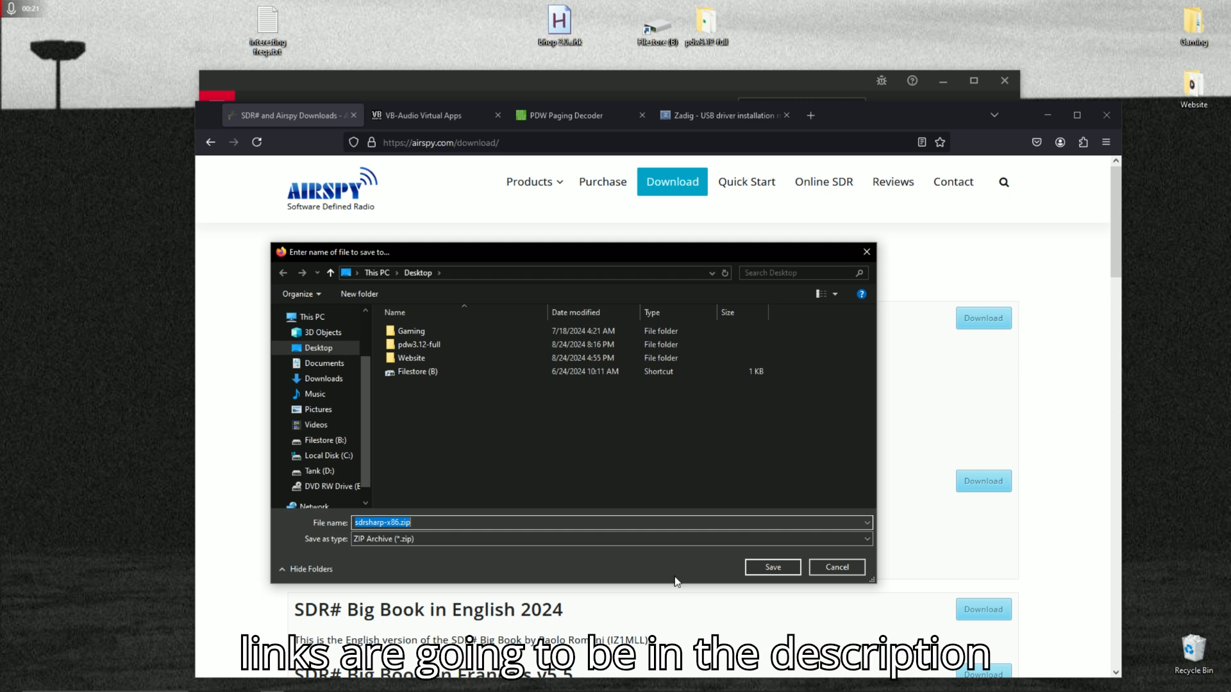
left_click(786, 568)
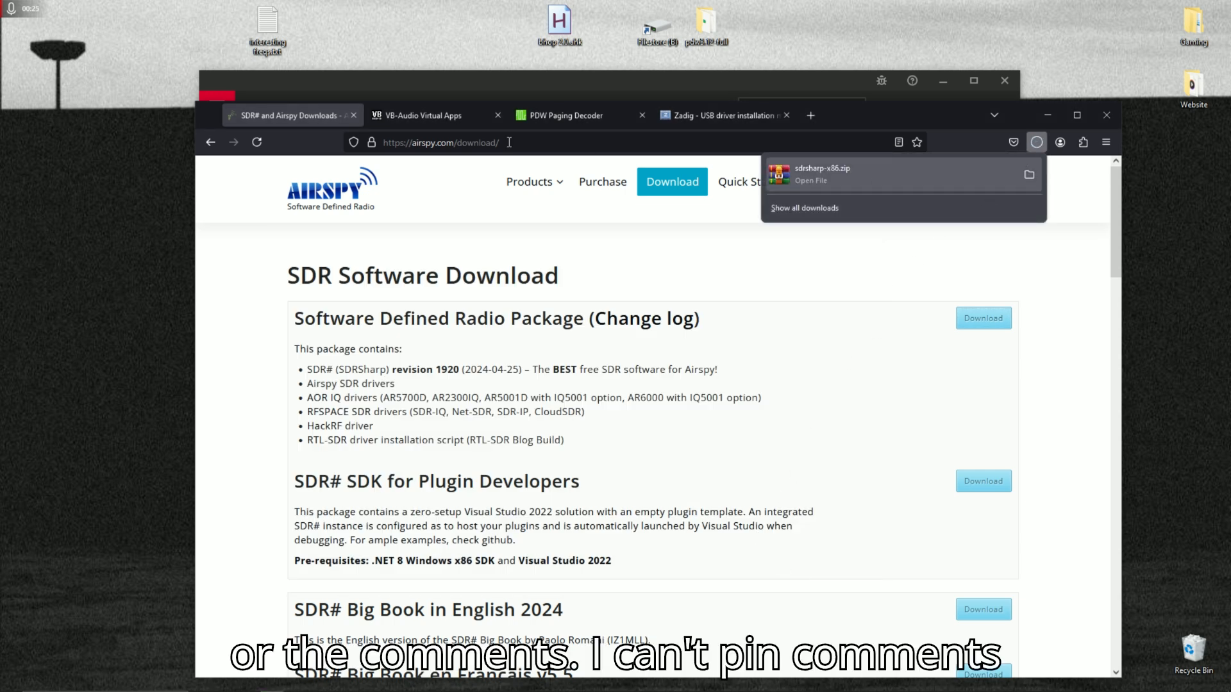
Save the Windows VB-CABLE package VBCABLE_Driver_Pack43.zip and the PDW v3.12 archive pdw3.12-full.zip to the Desktop.
left_click(401, 119)
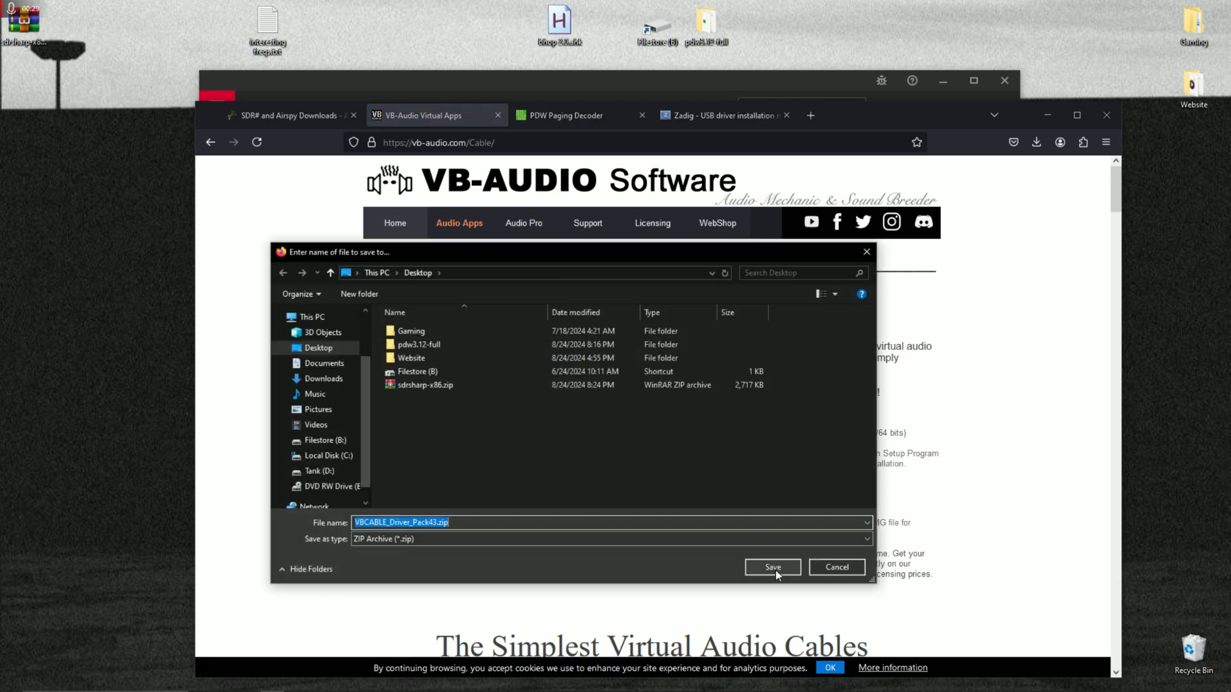
left_click(776, 570)
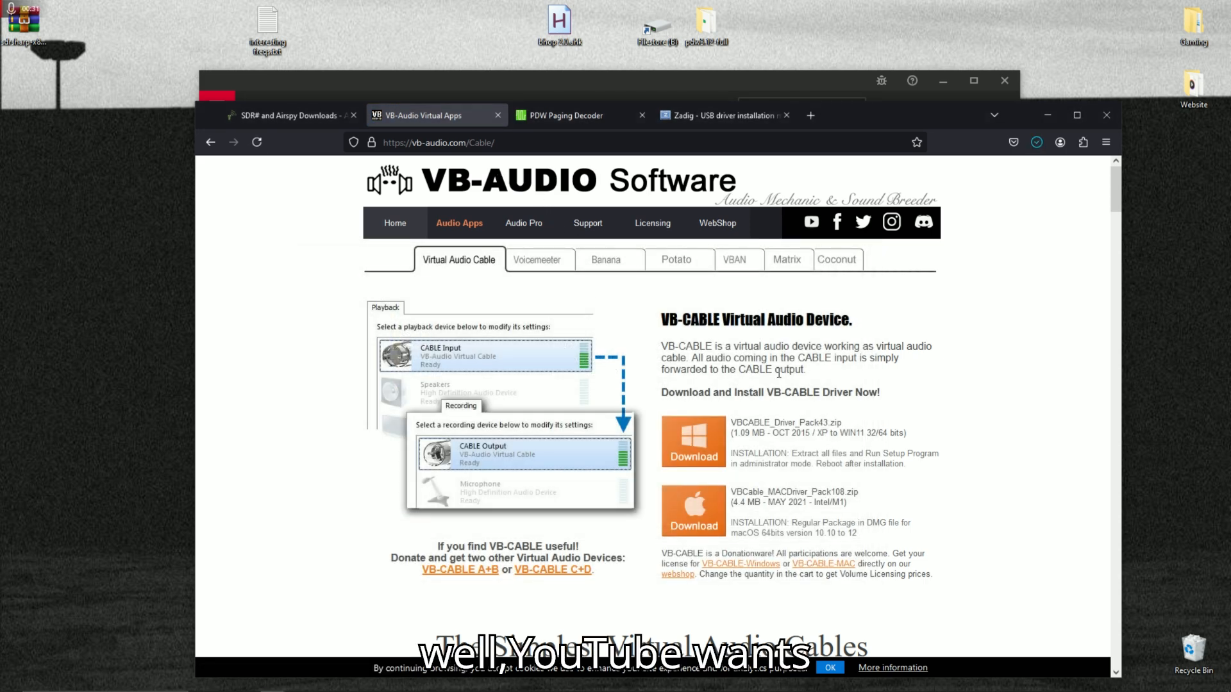
left_click(577, 117)
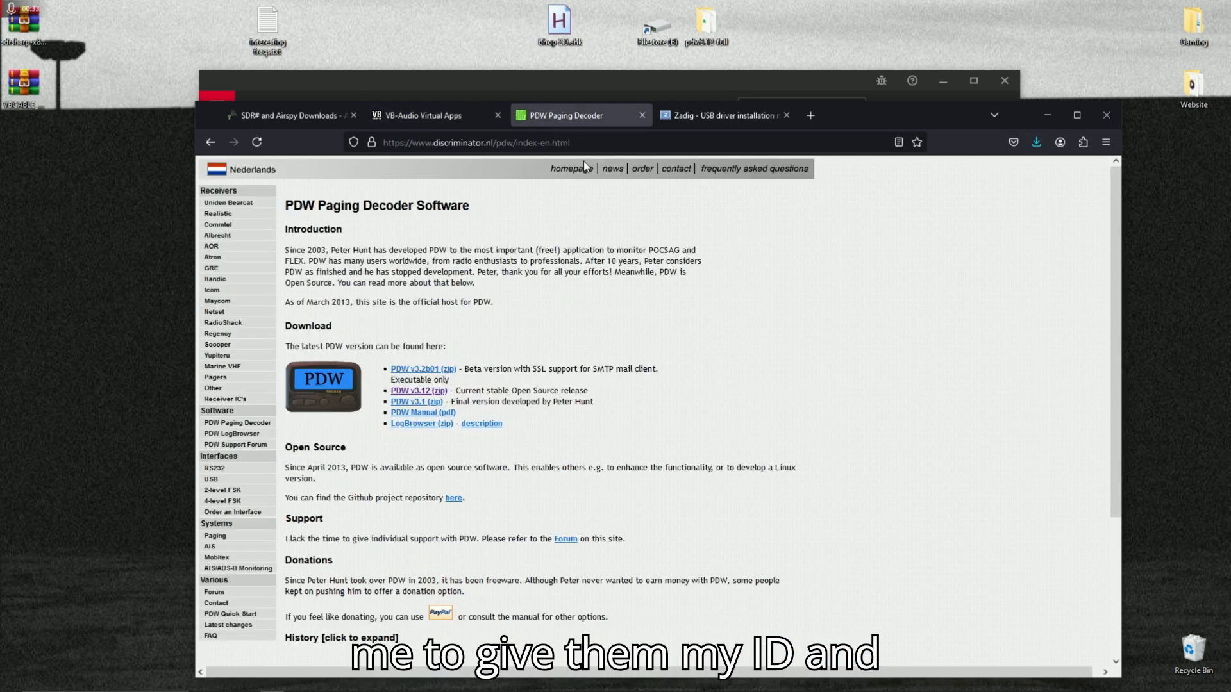
left_click(418, 398)
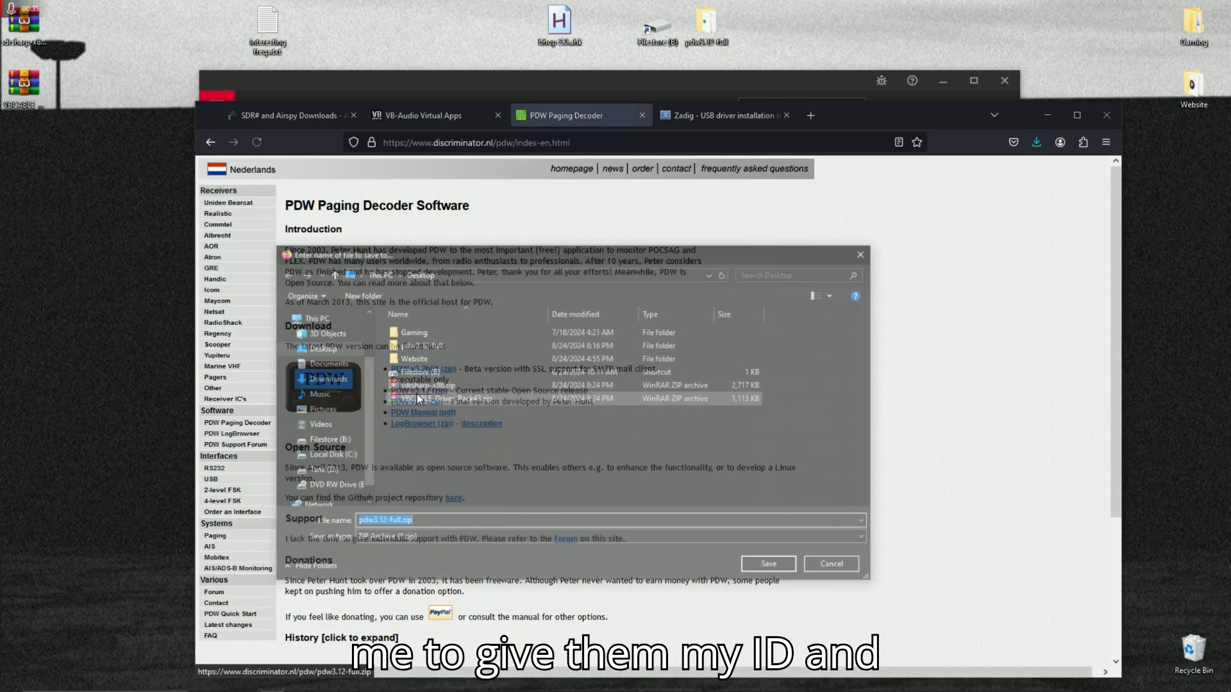
left_click(772, 567)
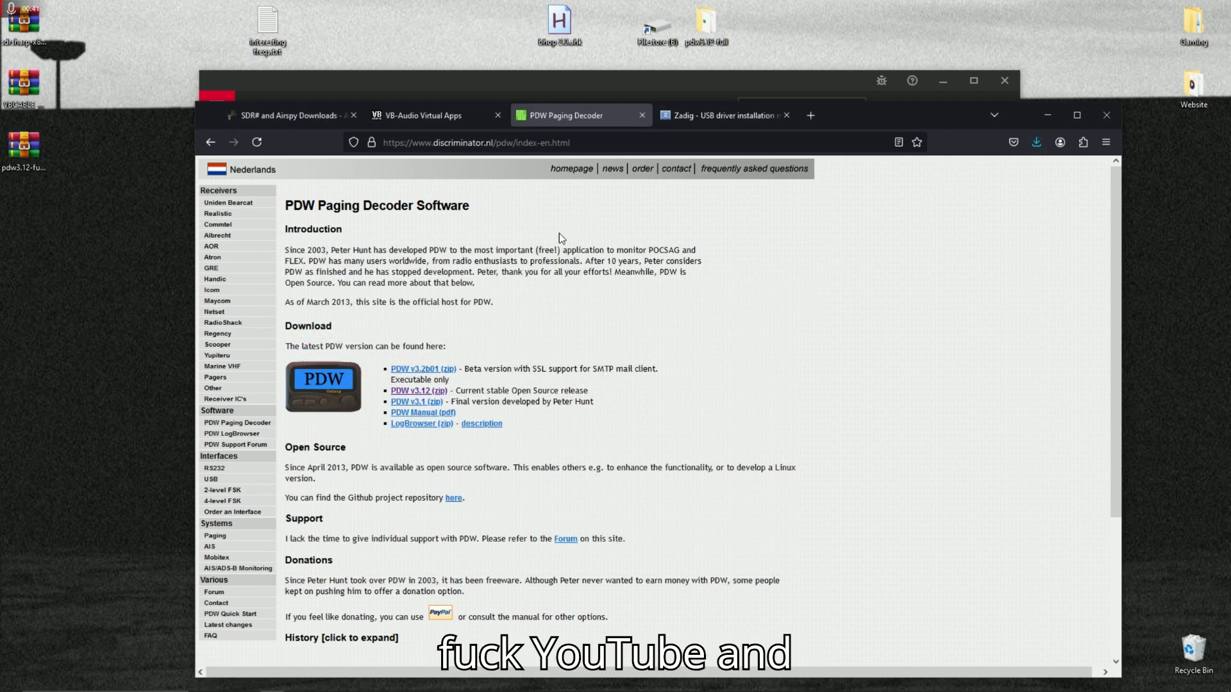
Download Zadig 2.9 to the Desktop as zadig-2.9.exe, check the completed downloads, and close the browser.
left_click(690, 118)
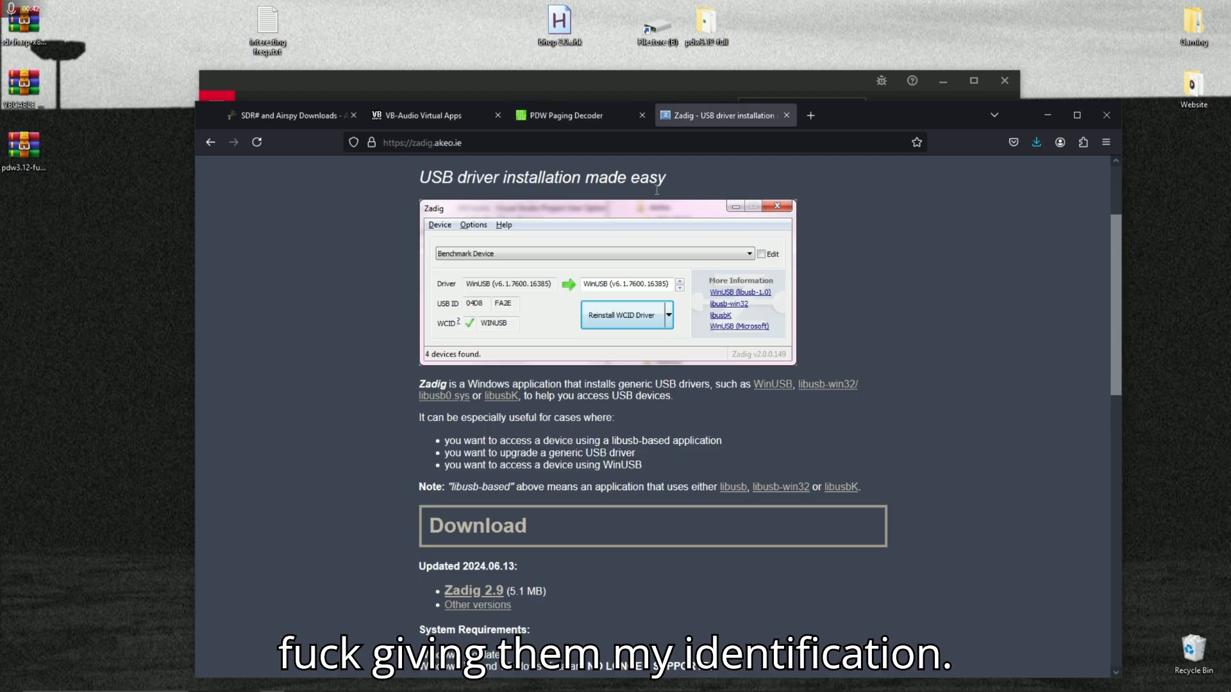
left_click(480, 590)
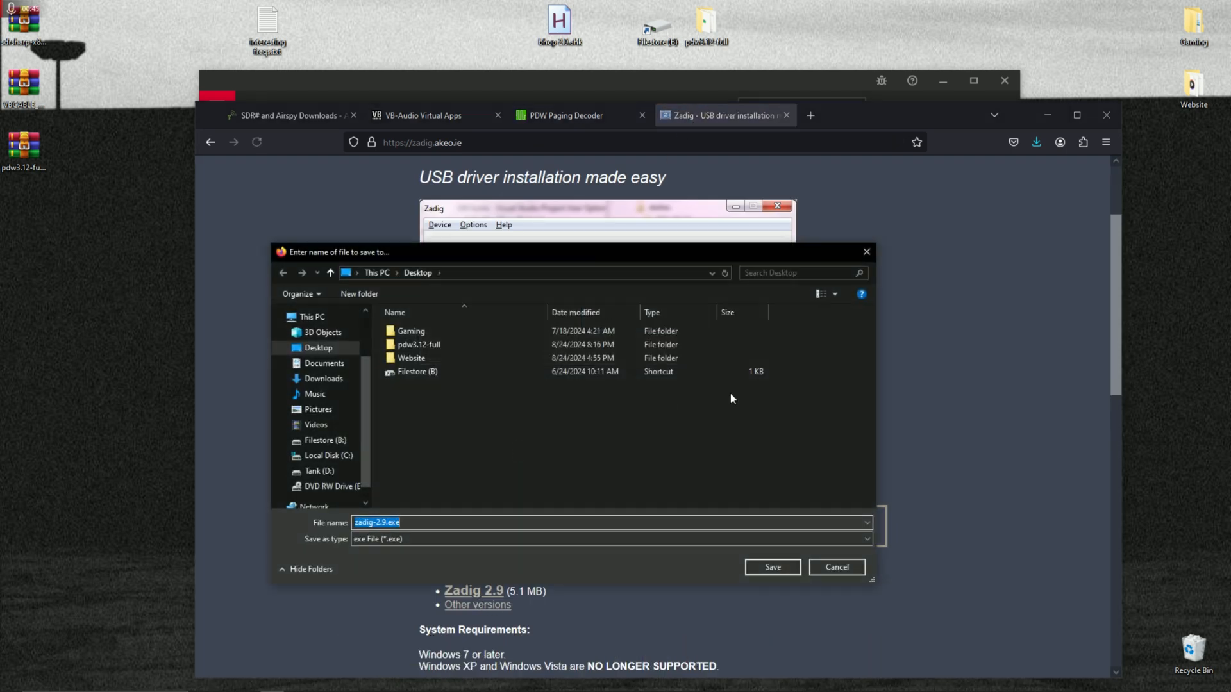
left_click(795, 570)
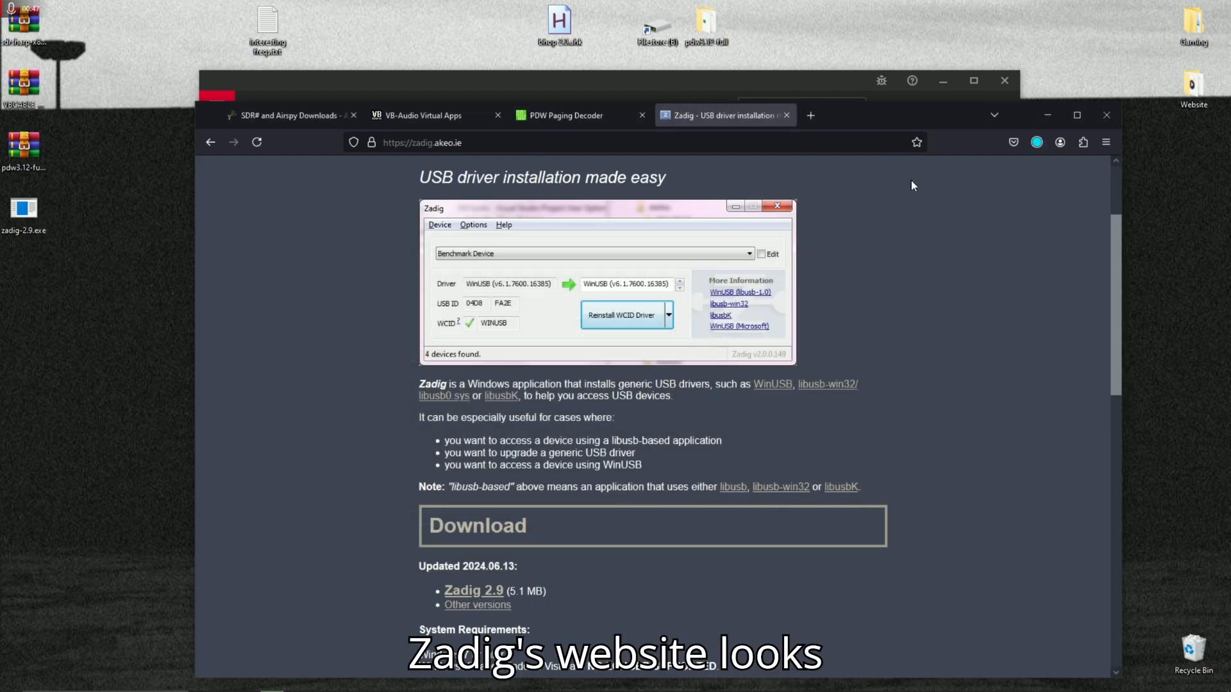
left_click(1036, 142)
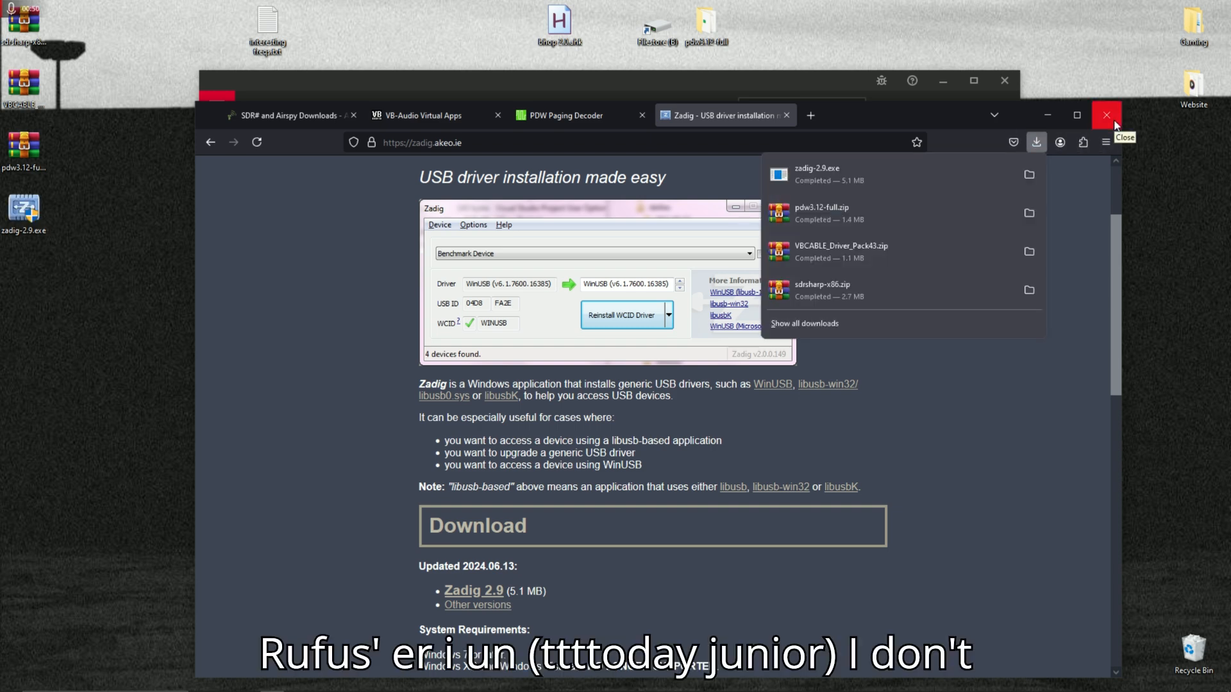
left_click(1114, 121)
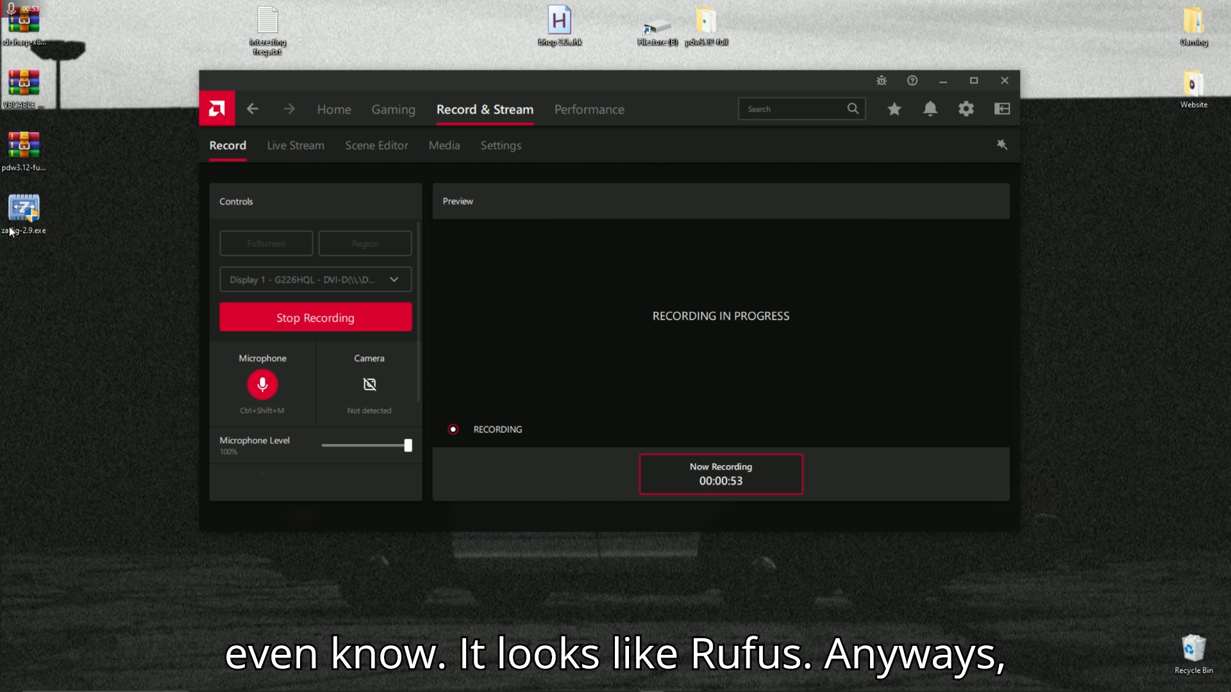
Minimize the recording window and arrange the downloads on the desktop, with the three archives in a row and zadig-2.9.exe apart from them.
left_click_drag(94, 277, 3, 13)
left_click_drag(124, 278, 126, 282)
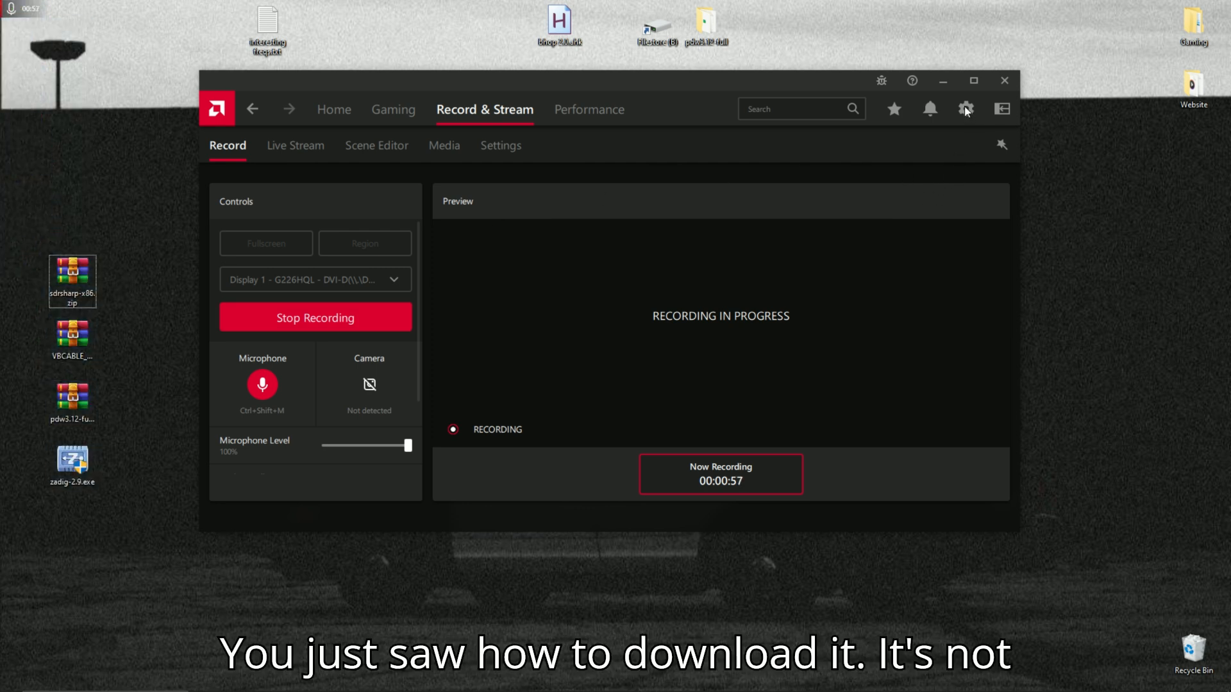
left_click(944, 82)
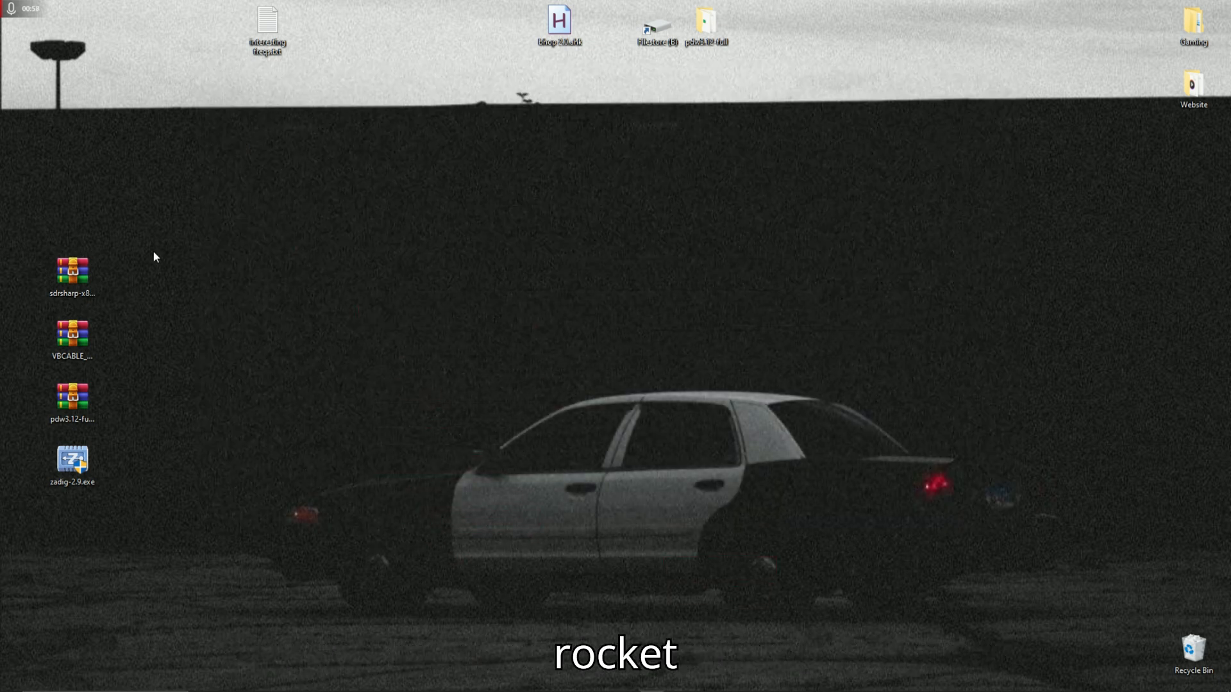
left_click_drag(71, 272, 411, 282)
left_click_drag(72, 337, 363, 283)
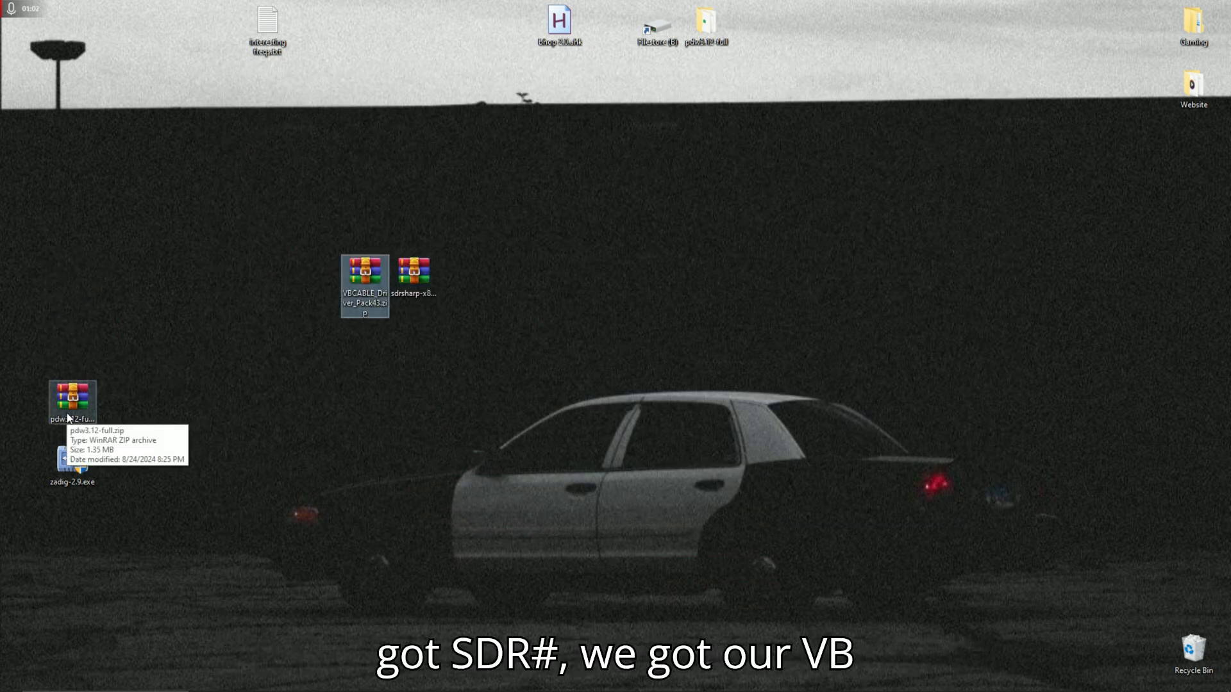
left_click_drag(67, 418, 309, 292)
left_click_drag(64, 446, 660, 153)
Launch zadig-2.9.exe with administrator permission and make it list all devices.
double_click(658, 150)
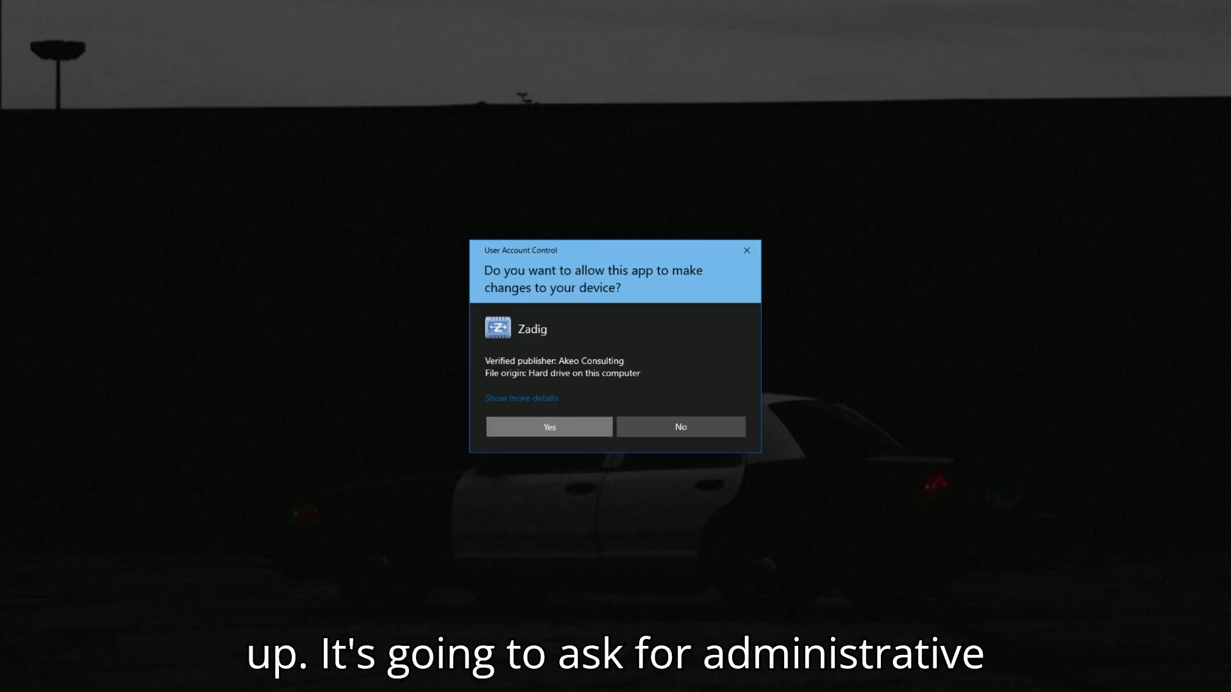
left_click(549, 427)
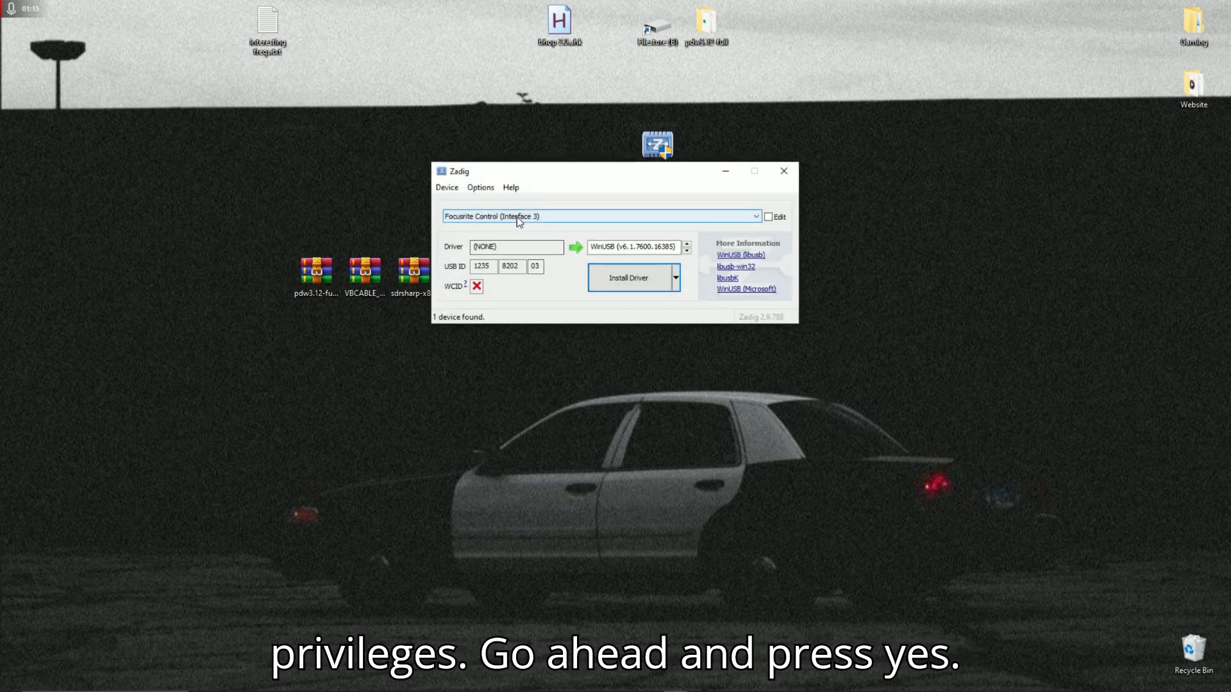
left_click(474, 189)
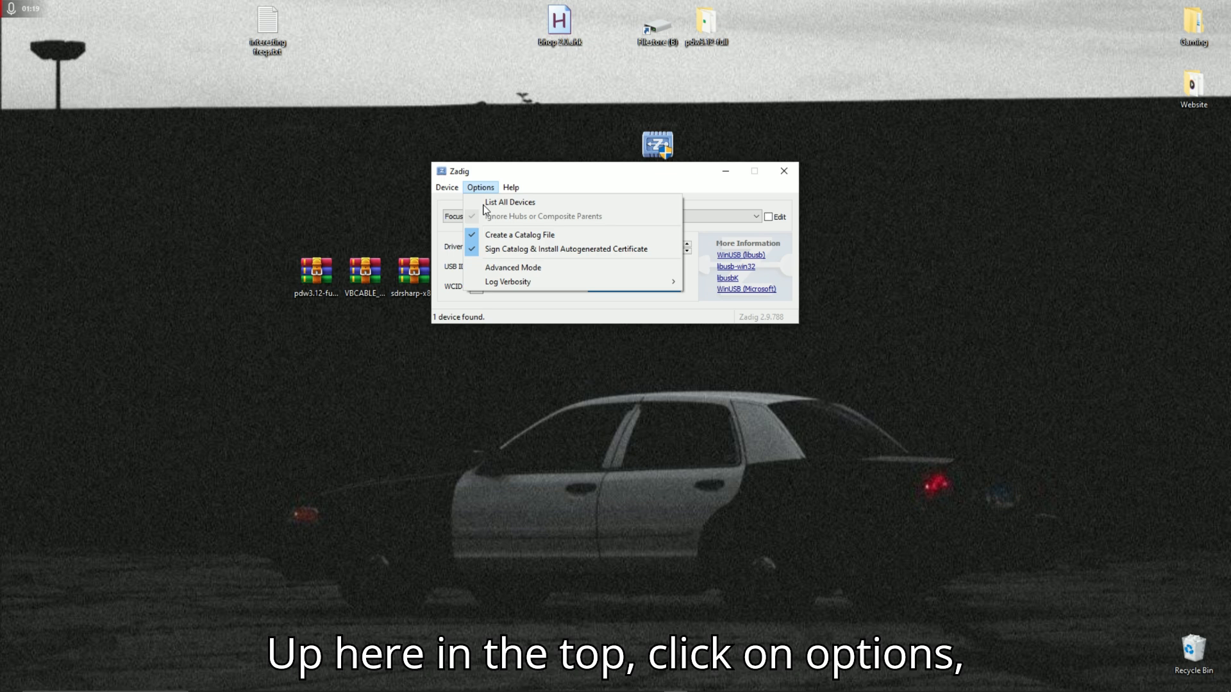
left_click(485, 202)
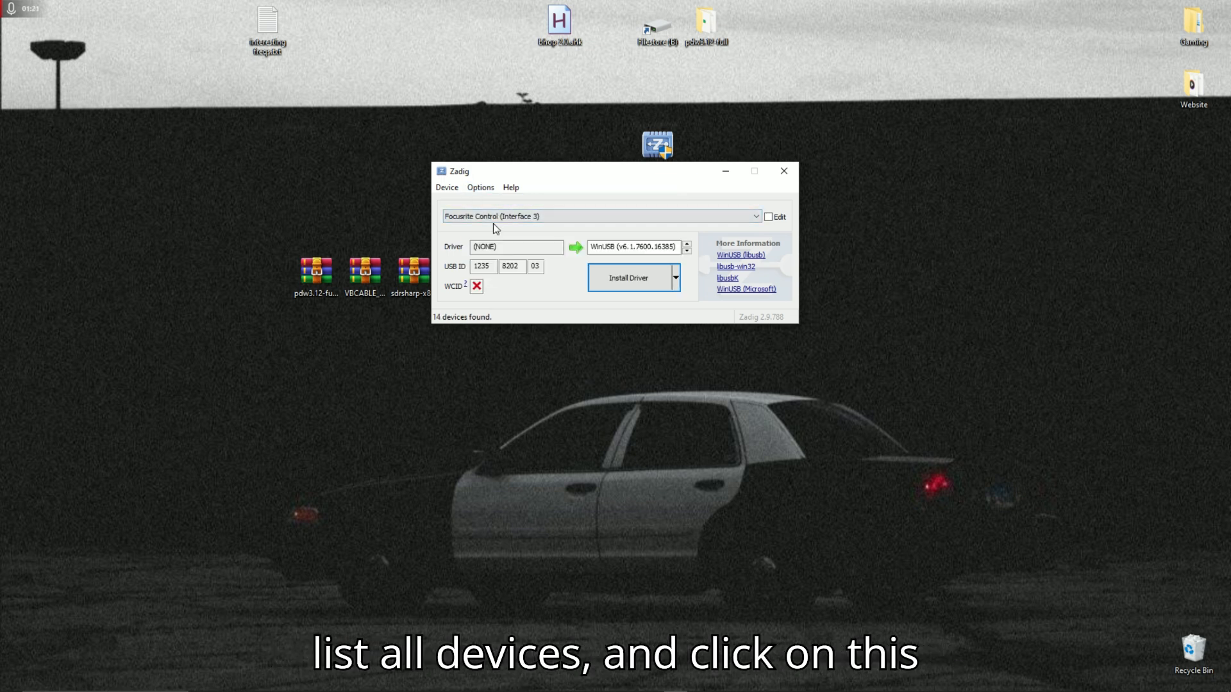
Select the device Bulk-In, Interface (Interface 0) and reinstall its WinUSB driver.
left_click(495, 218)
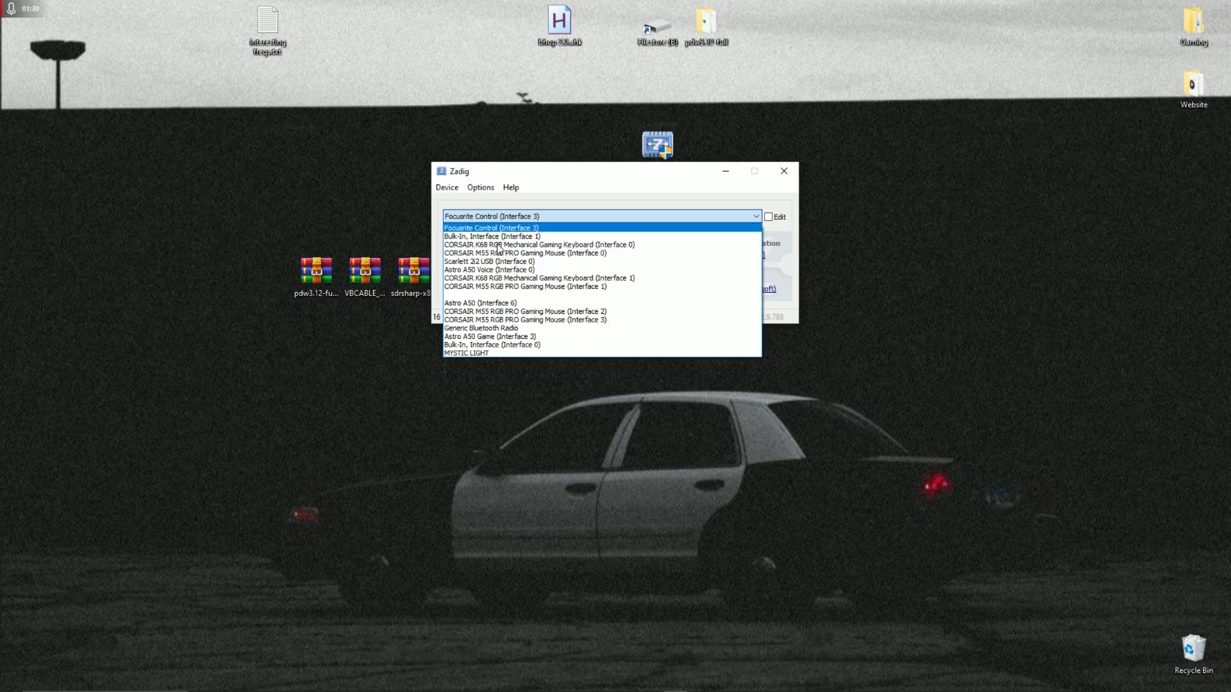
left_click(501, 346)
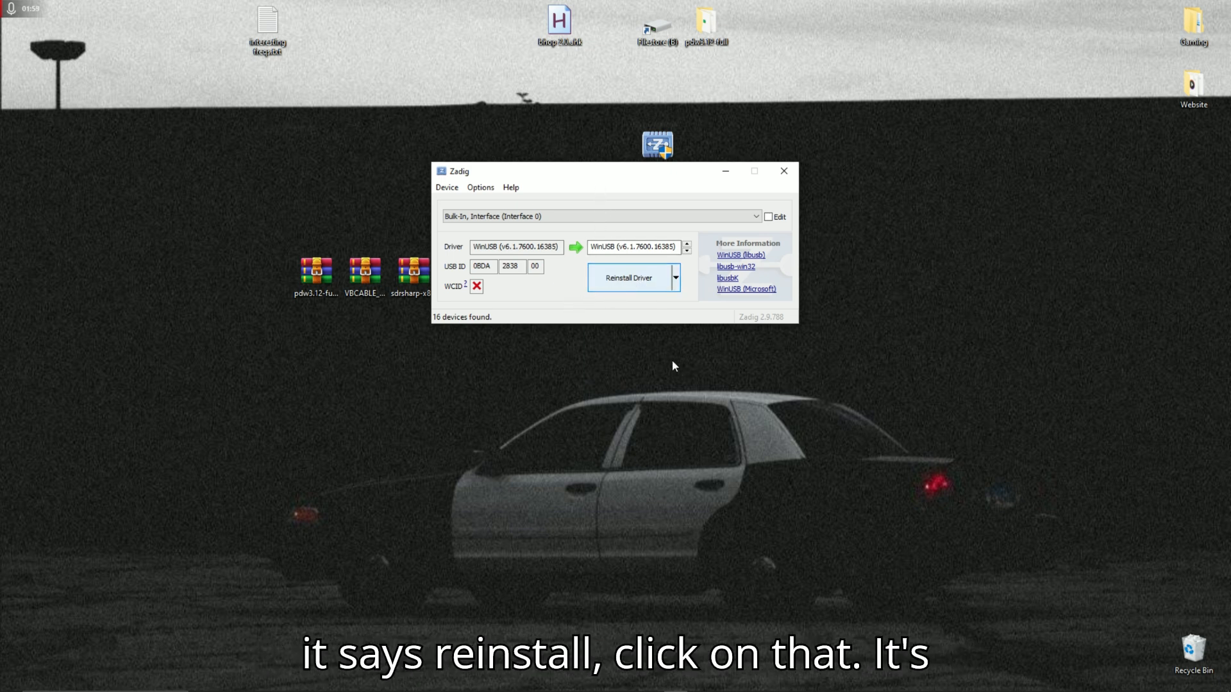
left_click(635, 278)
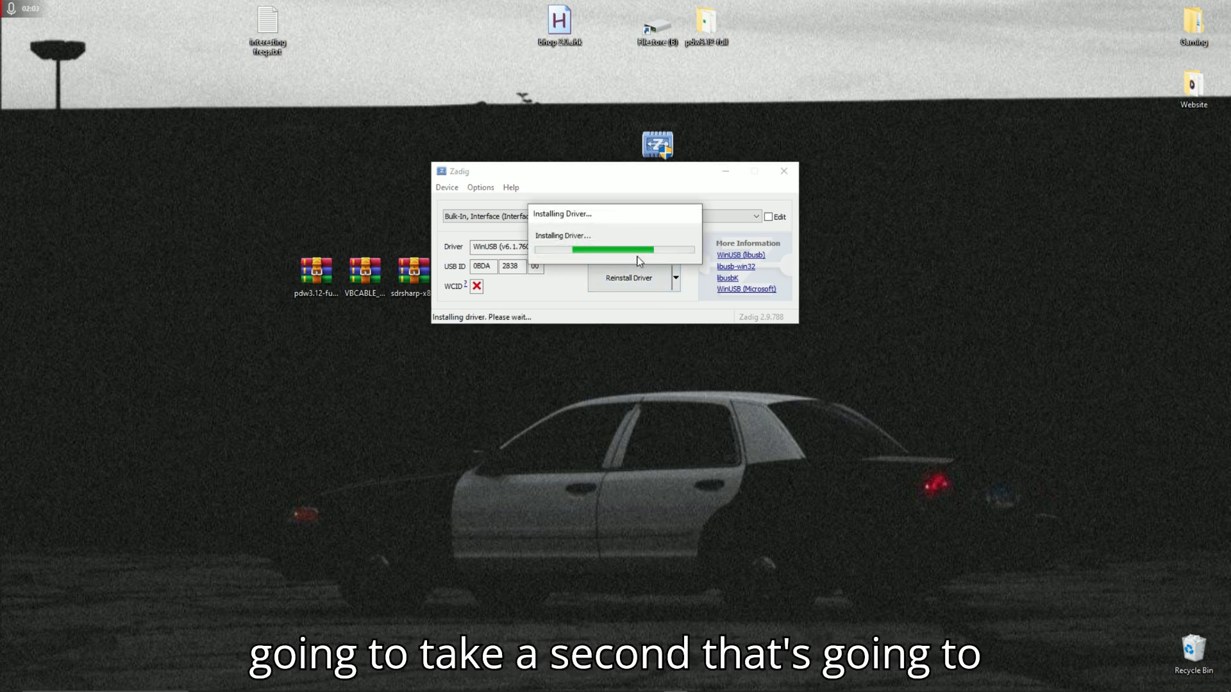
Extract the PDW, VB-CABLE and SDRSharp archives on the desktop each to a separate folder, replacing all existing files.
double_click(369, 279)
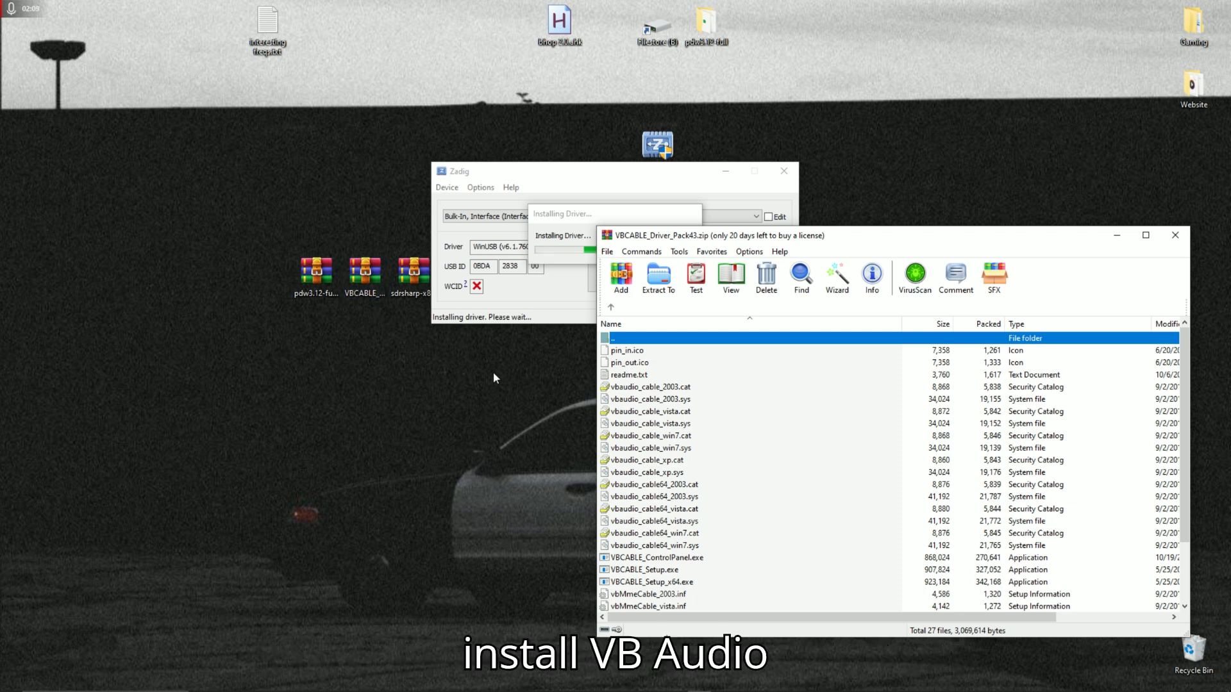
left_click_drag(439, 376, 301, 260)
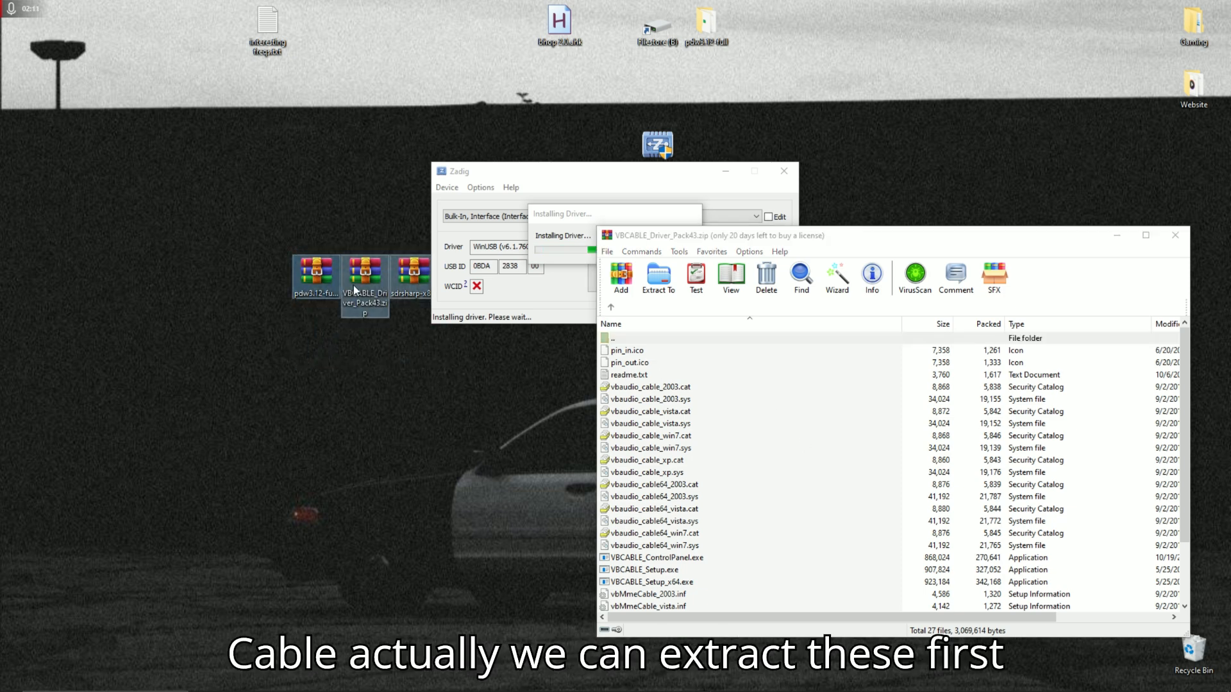
right_click(354, 285)
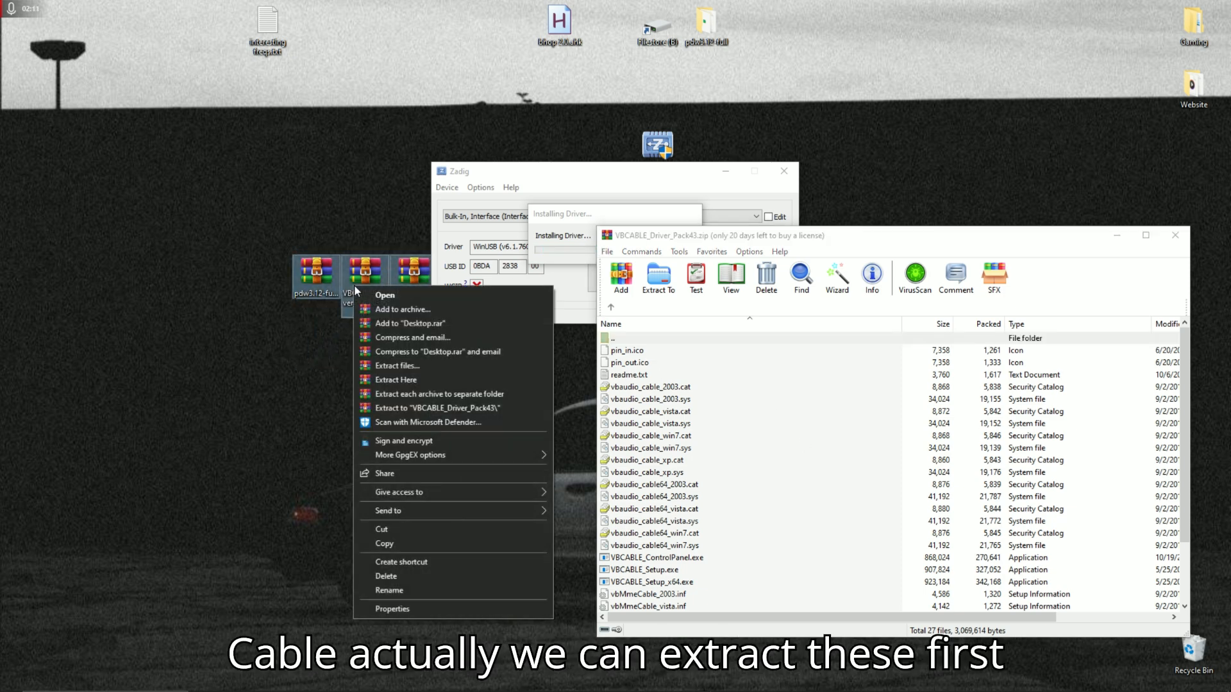
left_click(447, 394)
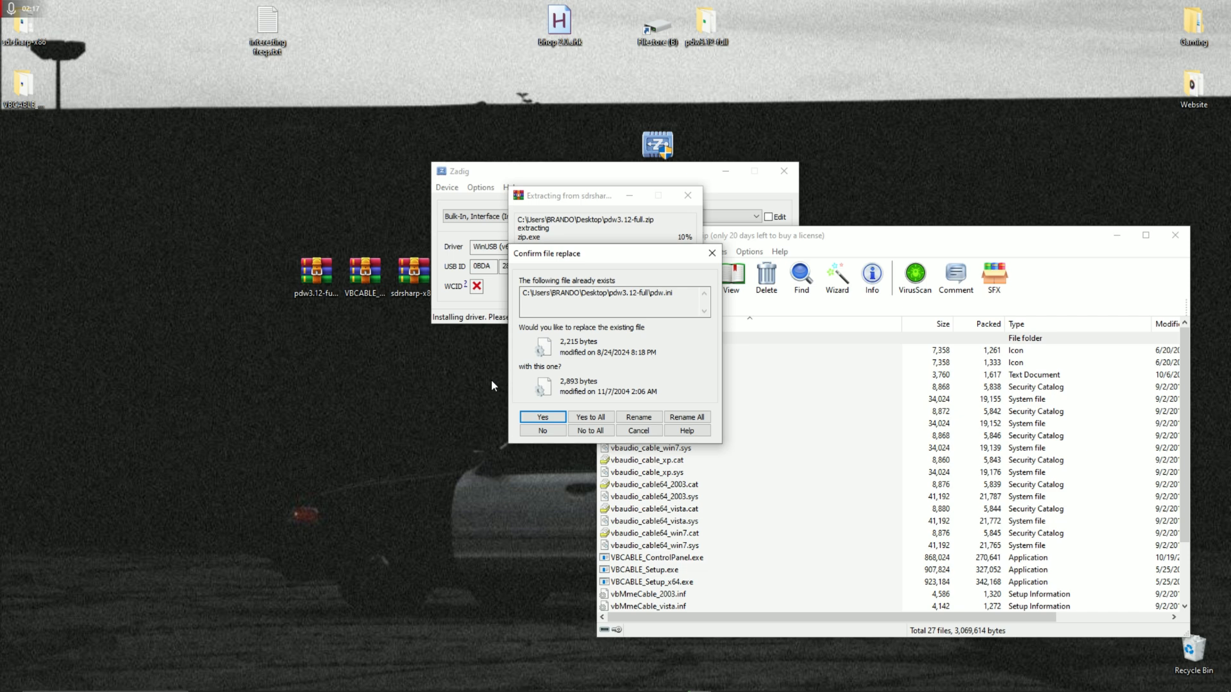
left_click(581, 417)
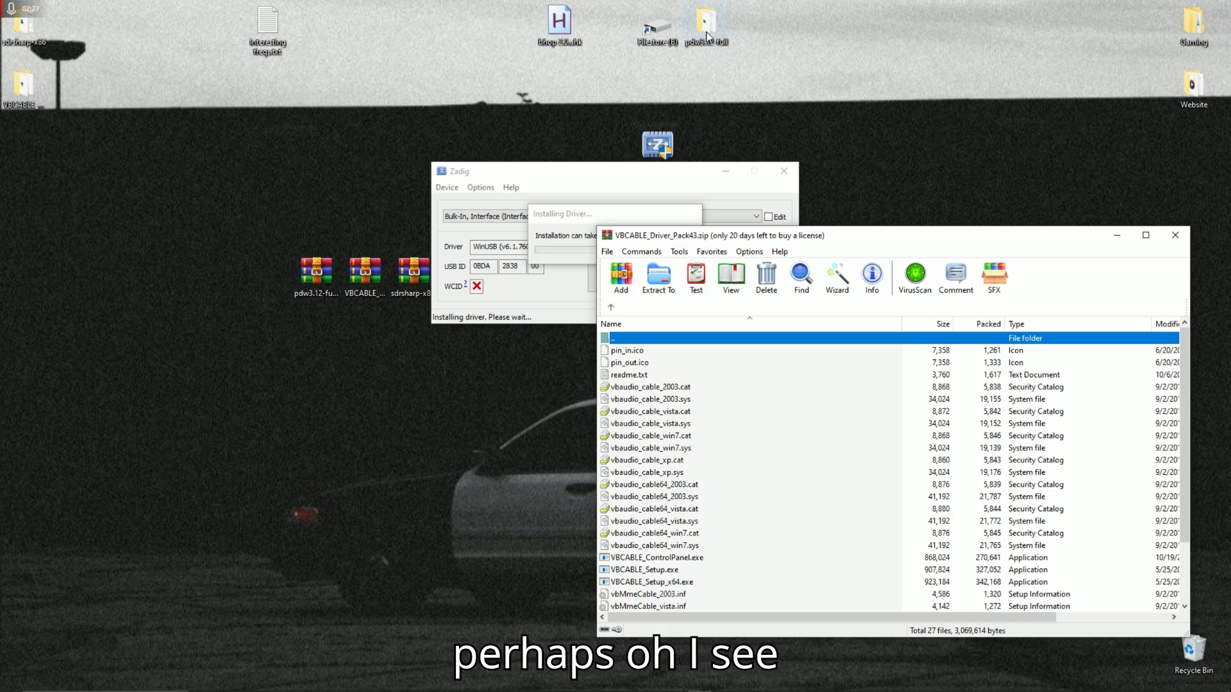
Group the three extracted folders in a column on the desktop and delete the three zip archives.
left_click_drag(712, 40, 25, 154)
left_click_drag(157, 183, 272, 157)
left_click_drag(406, 363, 327, 228)
key("Delete")
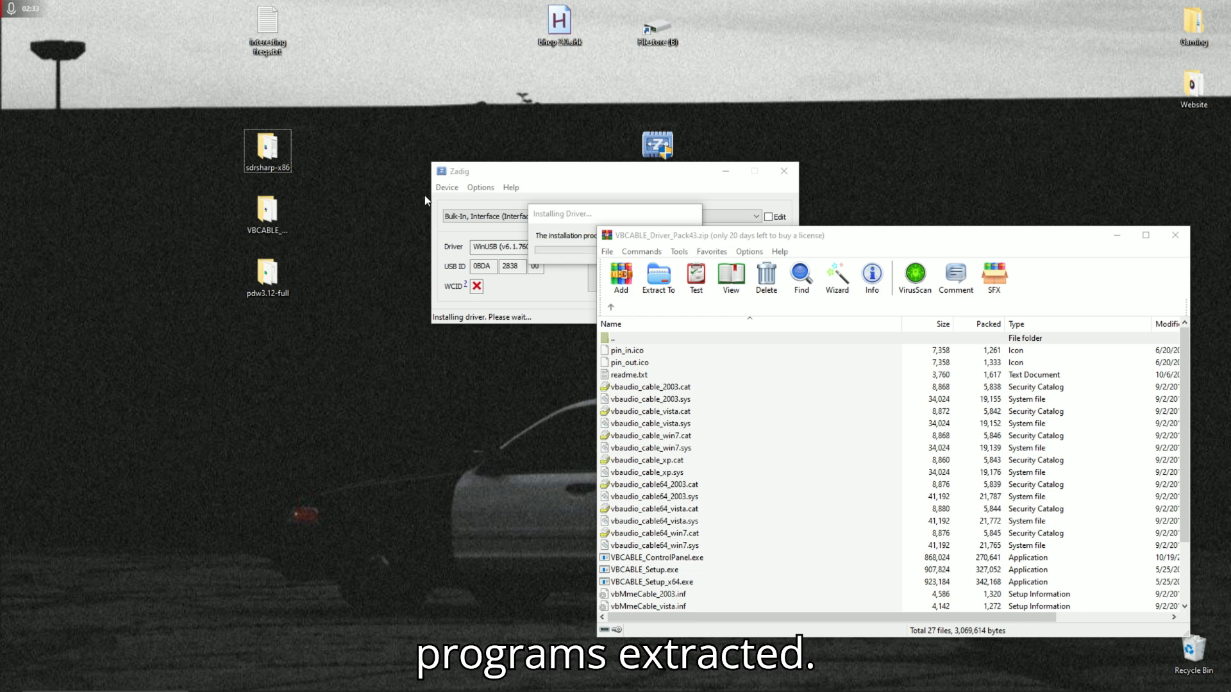
Close the VB-CABLE archive window and open the extracted VBCABLE_Driver_Pack43 folder.
left_click(1173, 236)
left_click(285, 219)
double_click(284, 219)
left_click(566, 580)
double_click(565, 580)
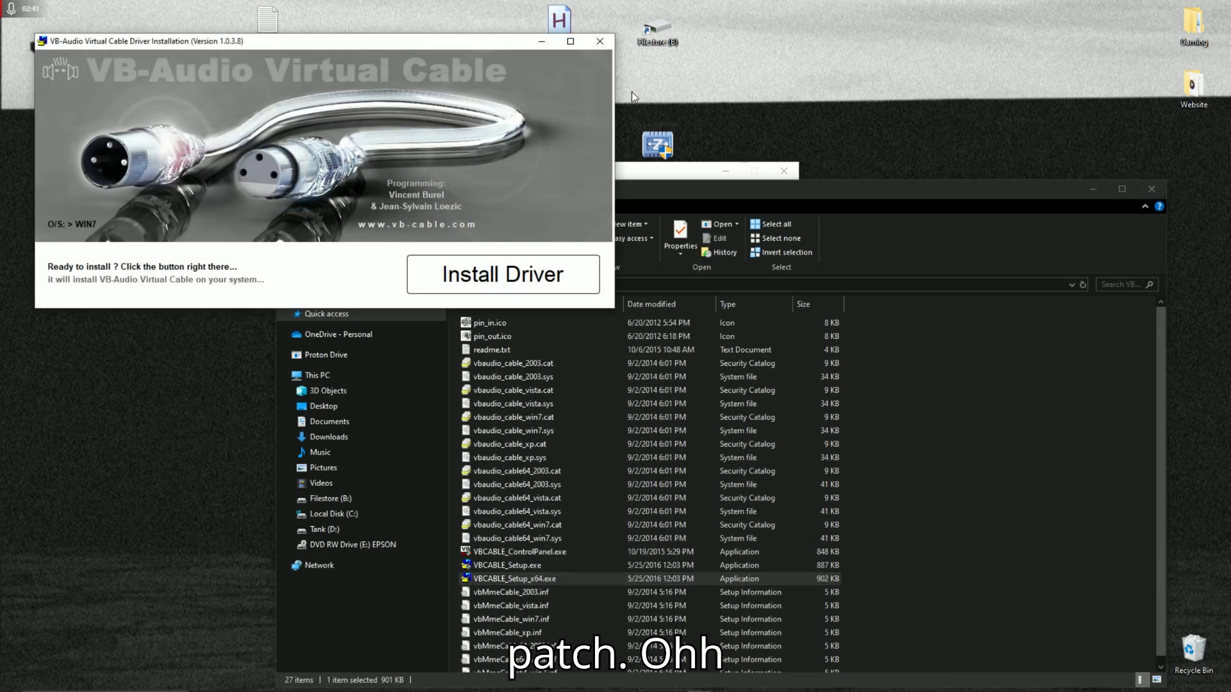
left_click(602, 41)
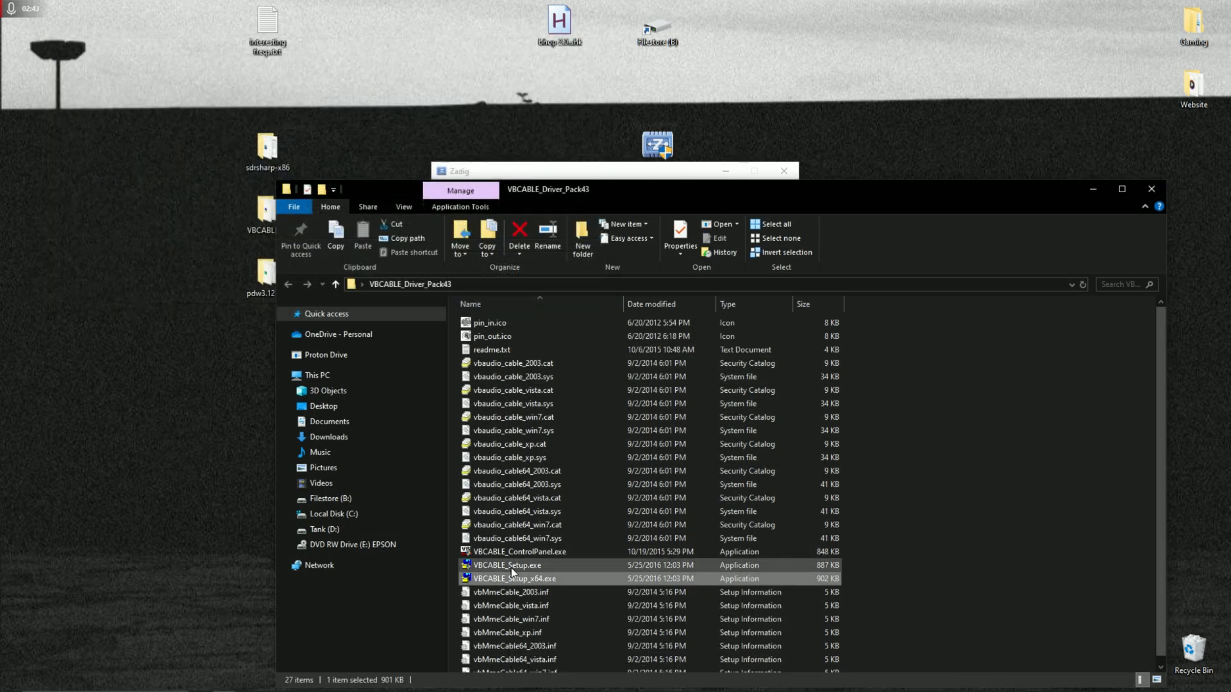
Run VBCABLE_Setup_x64.exe as administrator, allow it to make changes, and install the VB-Audio Virtual Cable driver.
right_click(509, 582)
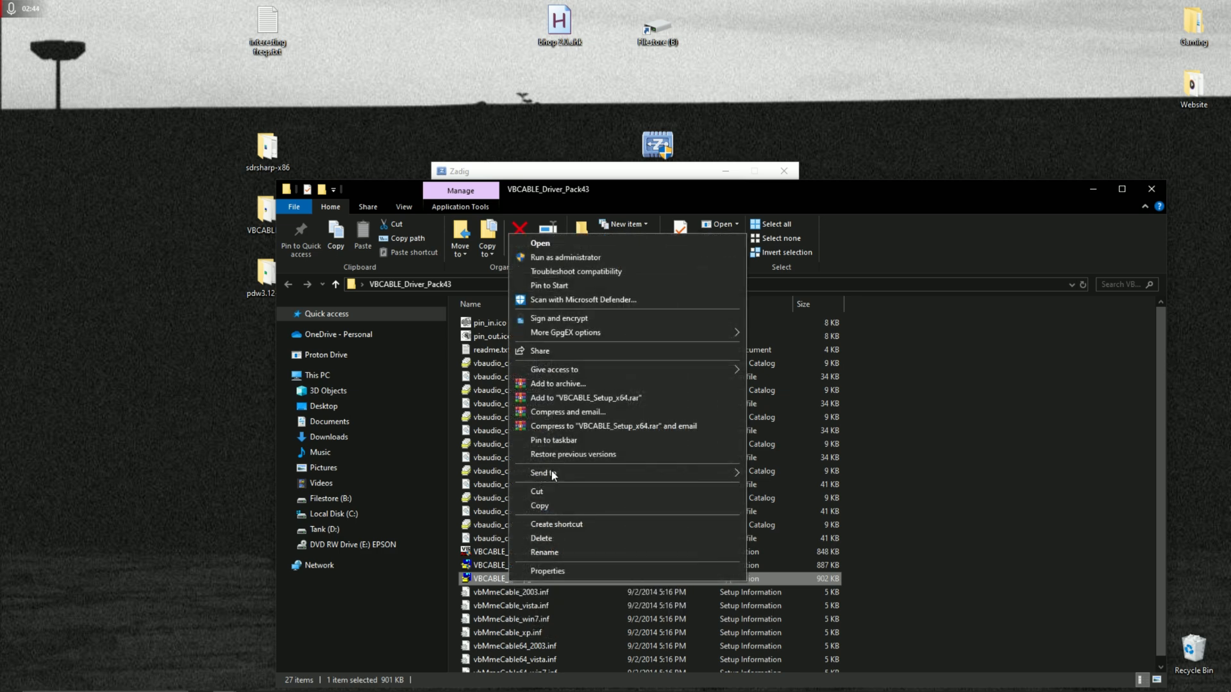
left_click(566, 255)
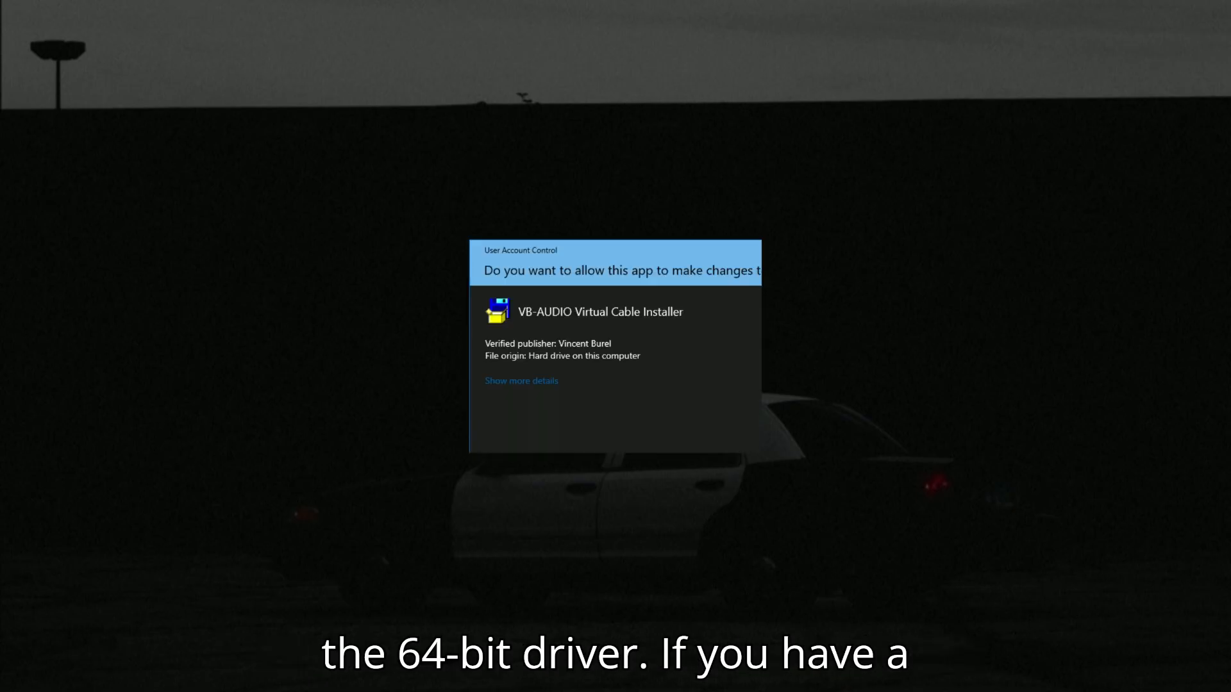
left_click(578, 426)
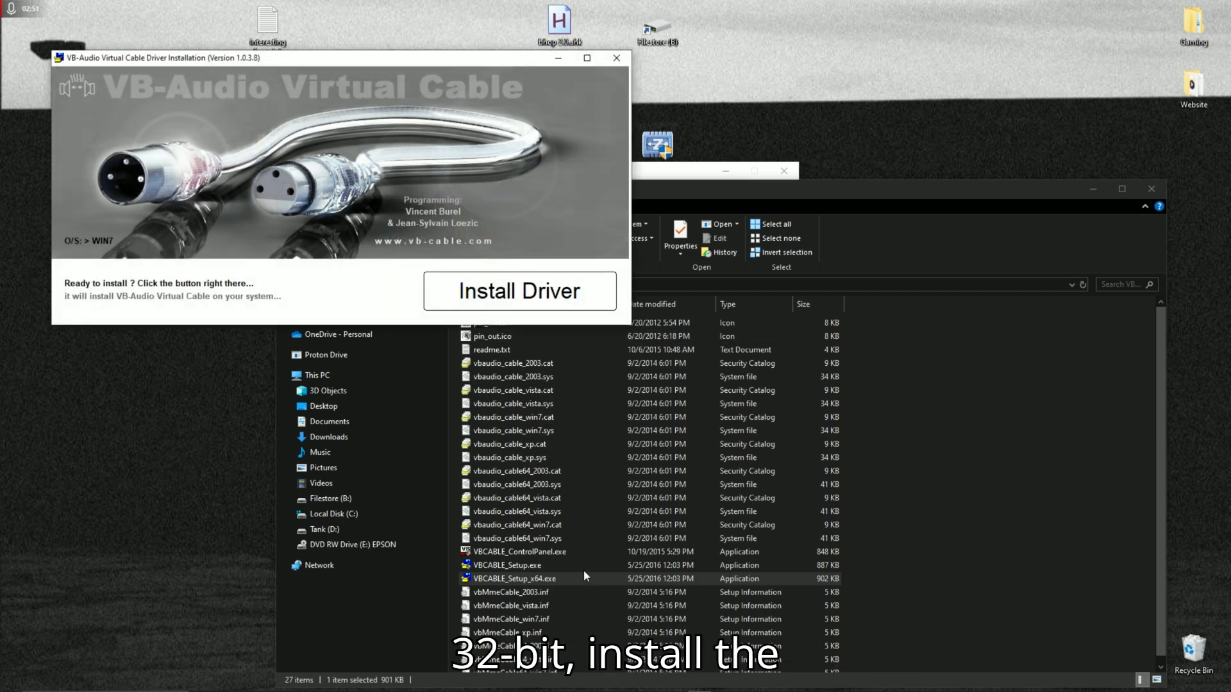
left_click(504, 282)
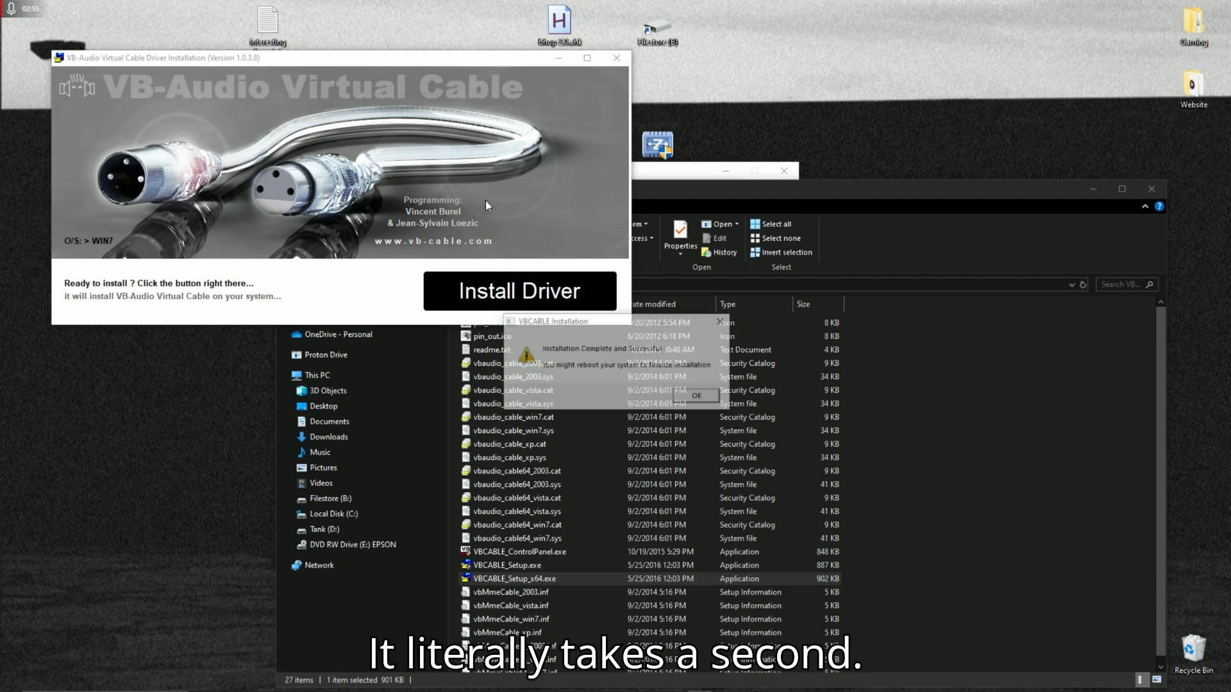
Dismiss the VB-CABLE installation message, close the thank-you page and the driver folder window, and delete the VB-CABLE folder from the desktop.
left_click(694, 398)
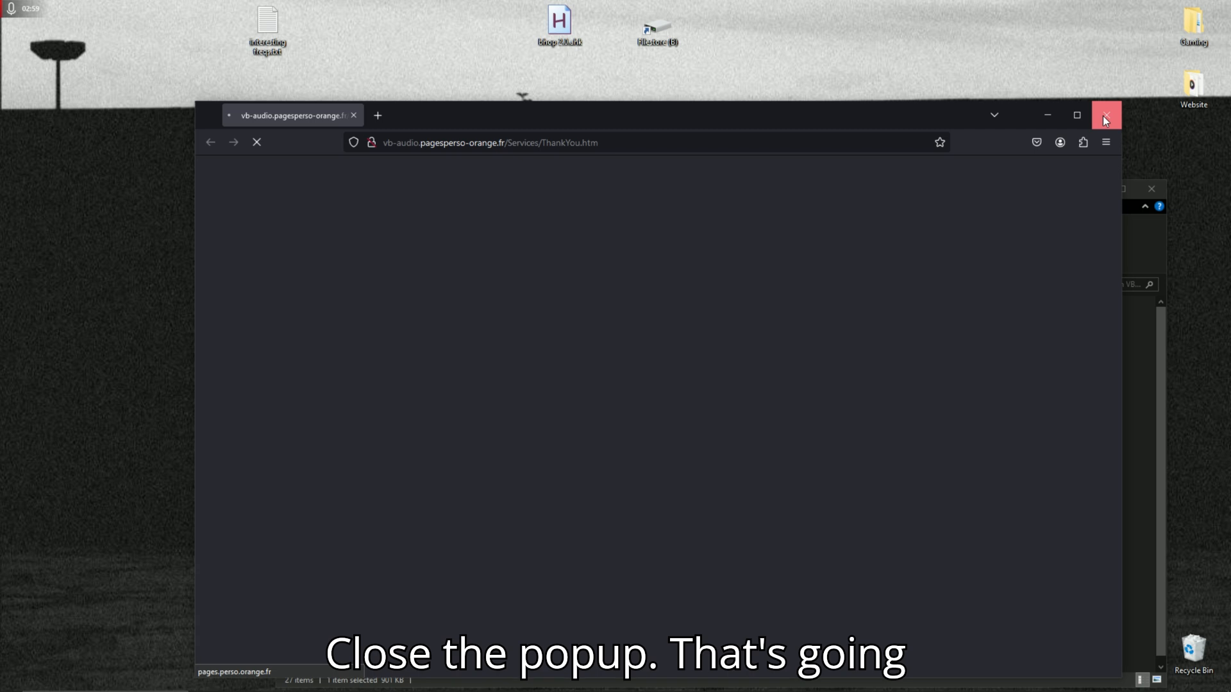
left_click(1104, 116)
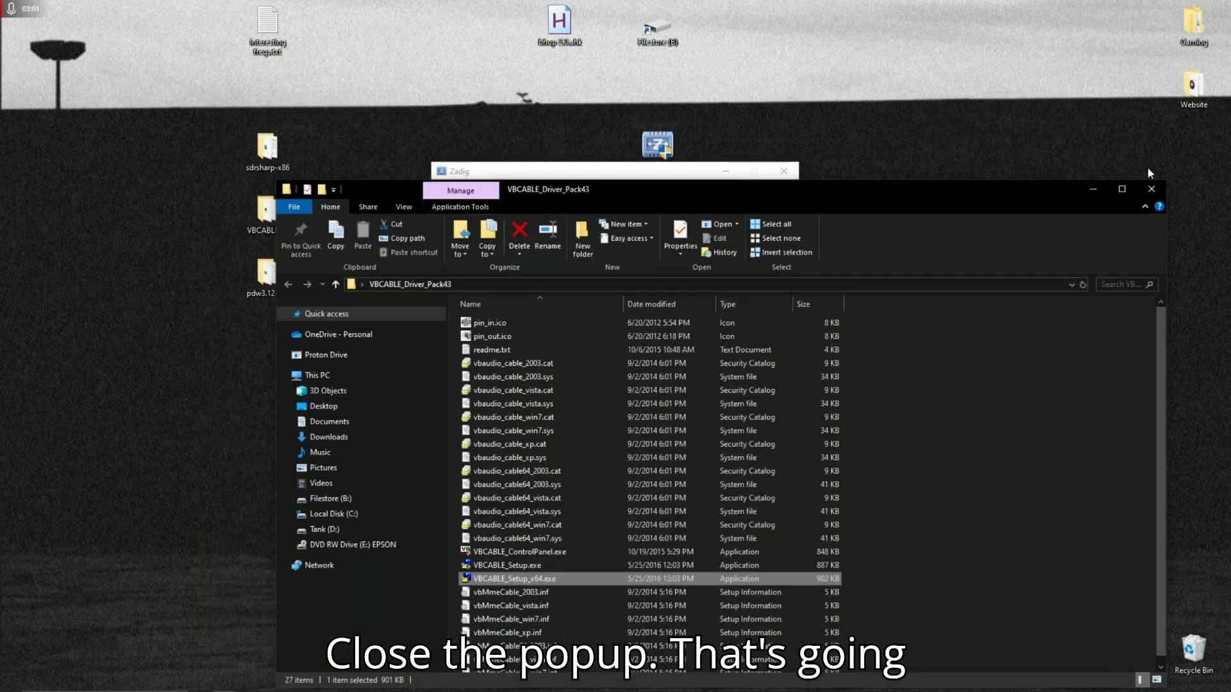
left_click(1150, 191)
left_click(269, 225)
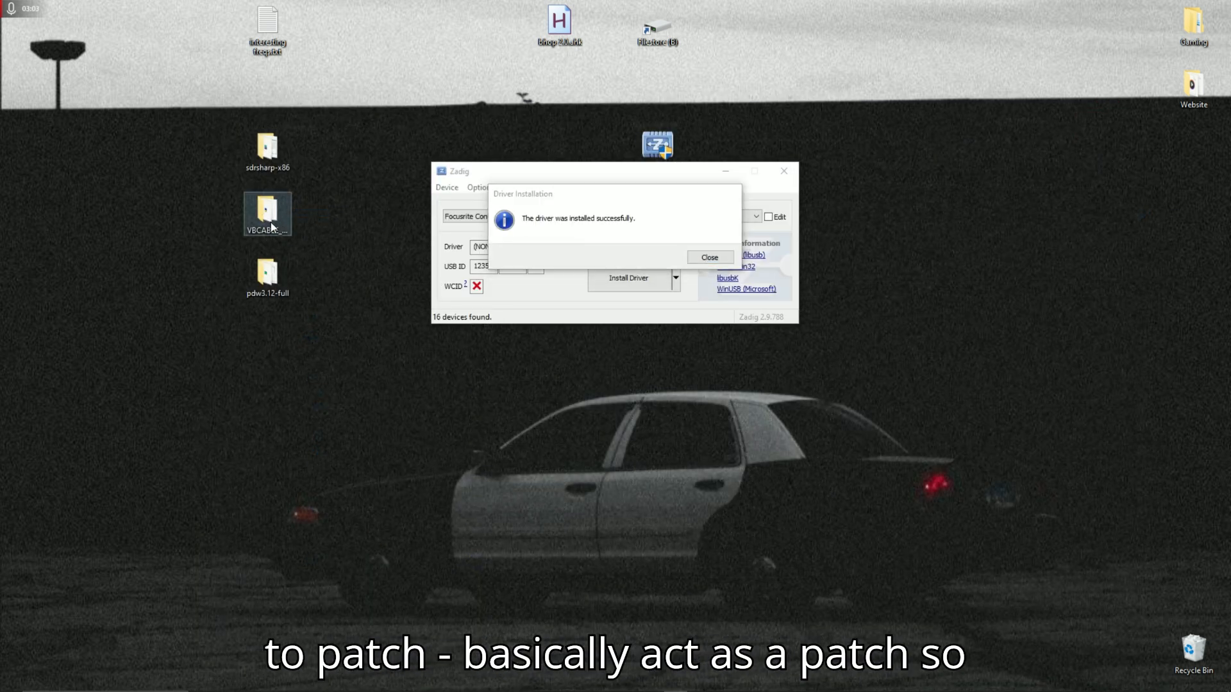
key("Delete")
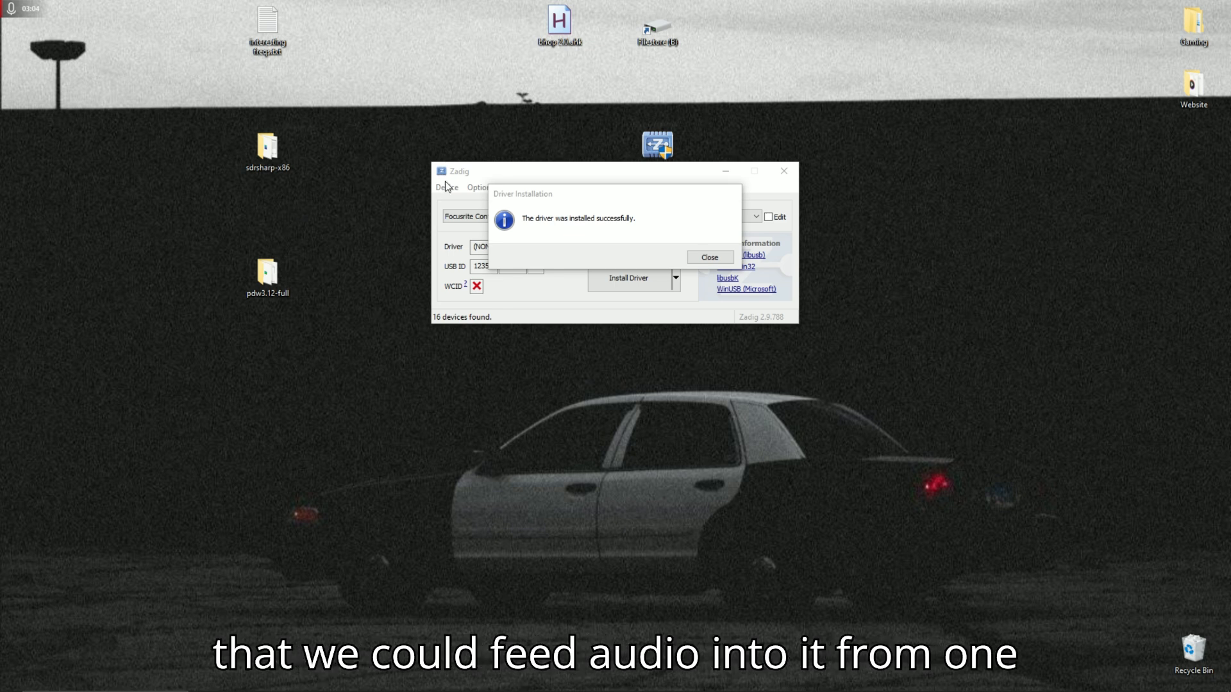
Close the driver installation message and Zadig, and delete the Zadig file from the desktop.
left_click(706, 260)
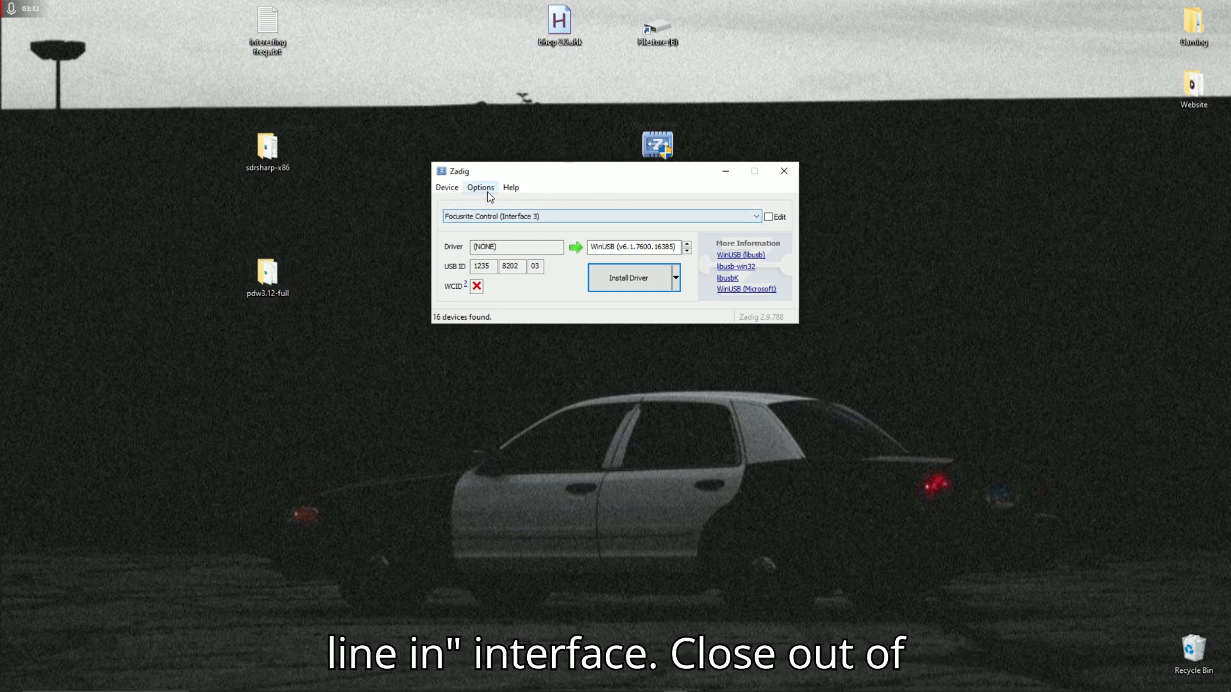
left_click(784, 171)
left_click(644, 152)
key("Delete")
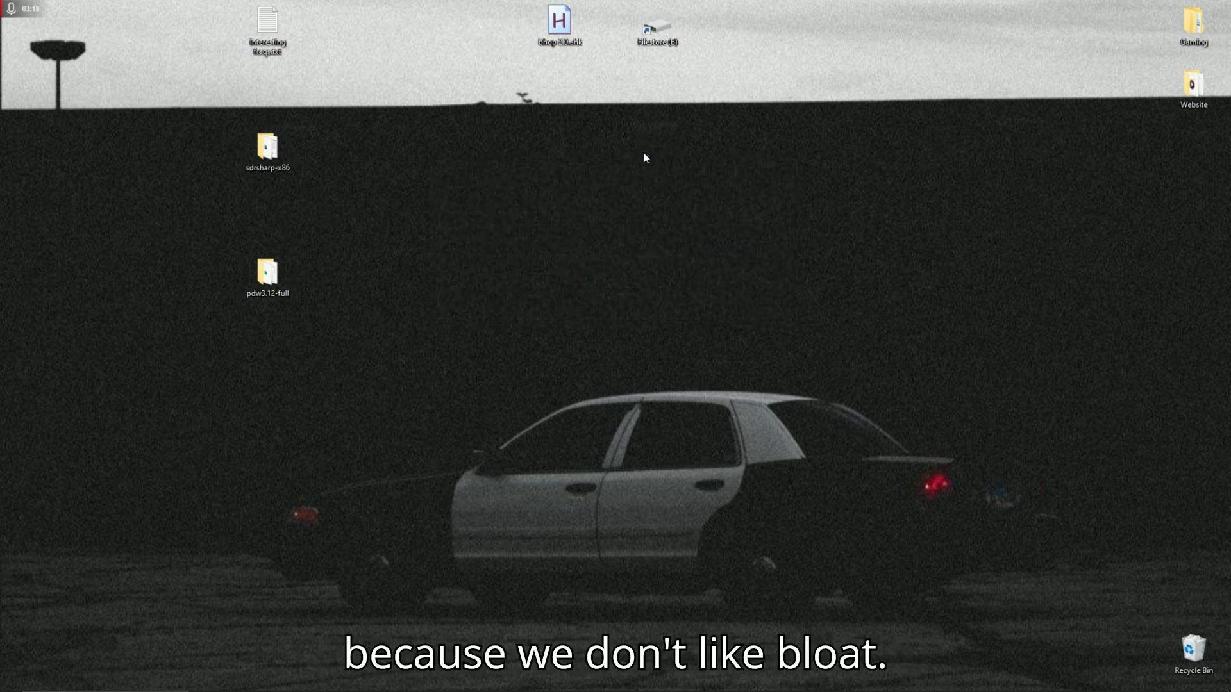
Place the sdrsharp-x86 and pdw3.12-full folders side by side on the desktop, and launch PDW.exe, dismissing its comport warning.
left_click_drag(256, 152, 676, 217)
left_click_drag(283, 270, 560, 335)
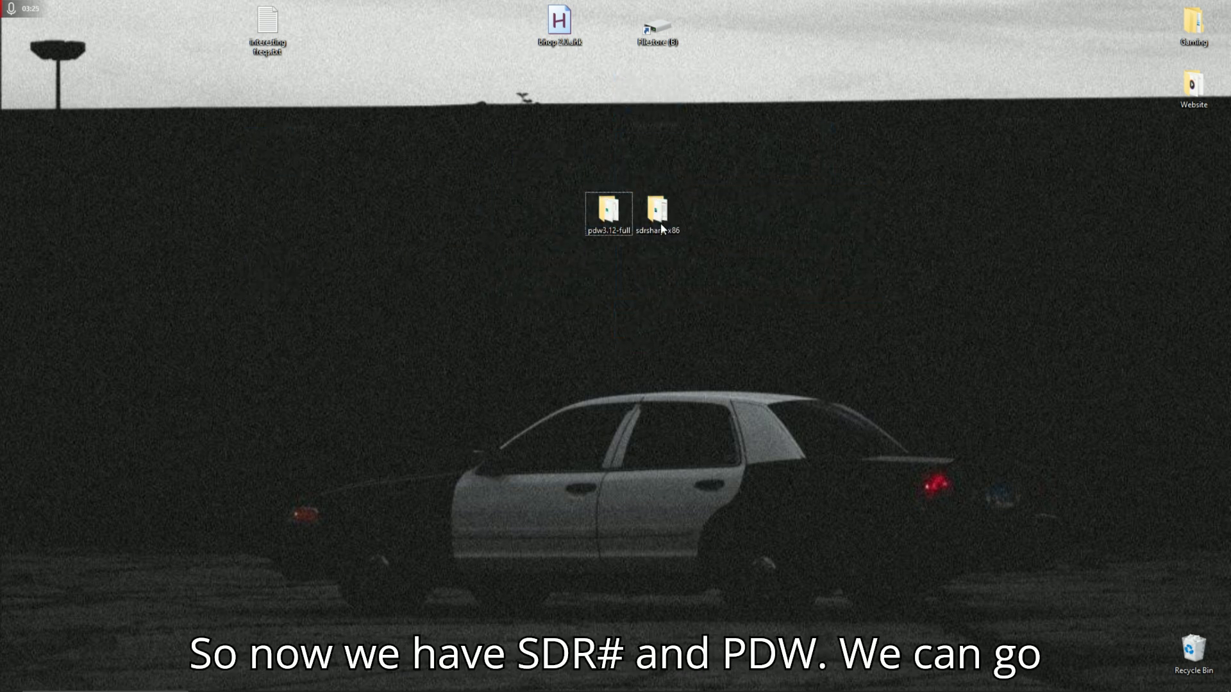
double_click(595, 216)
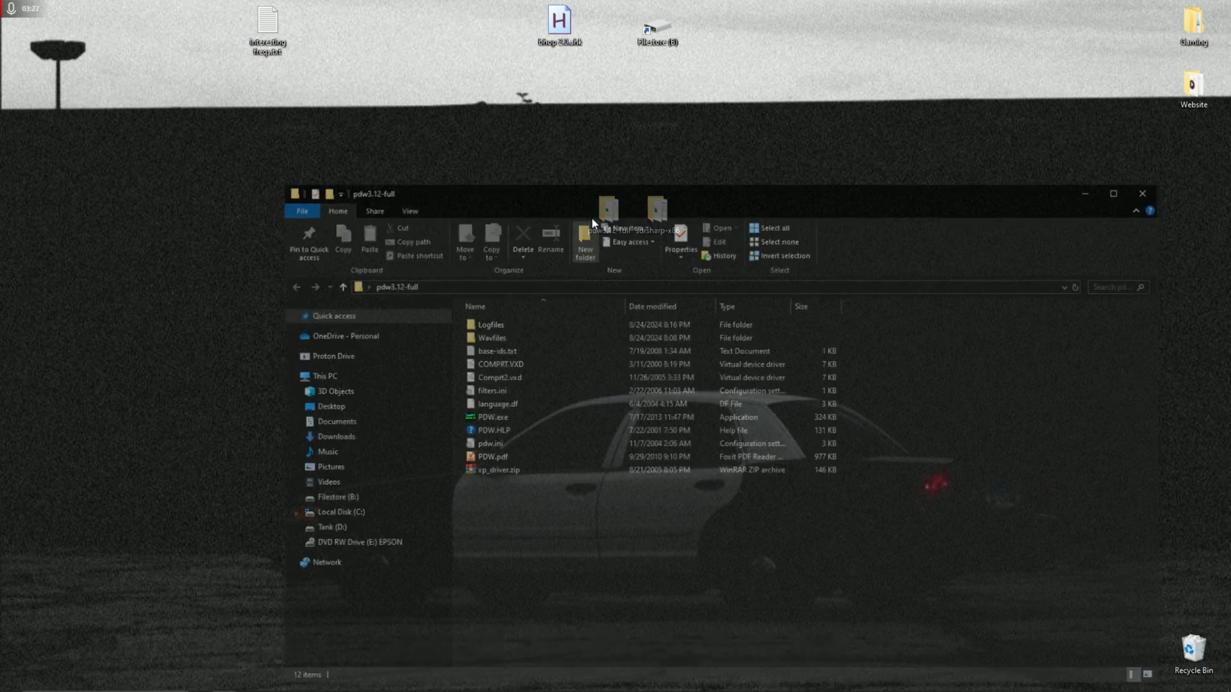
double_click(489, 417)
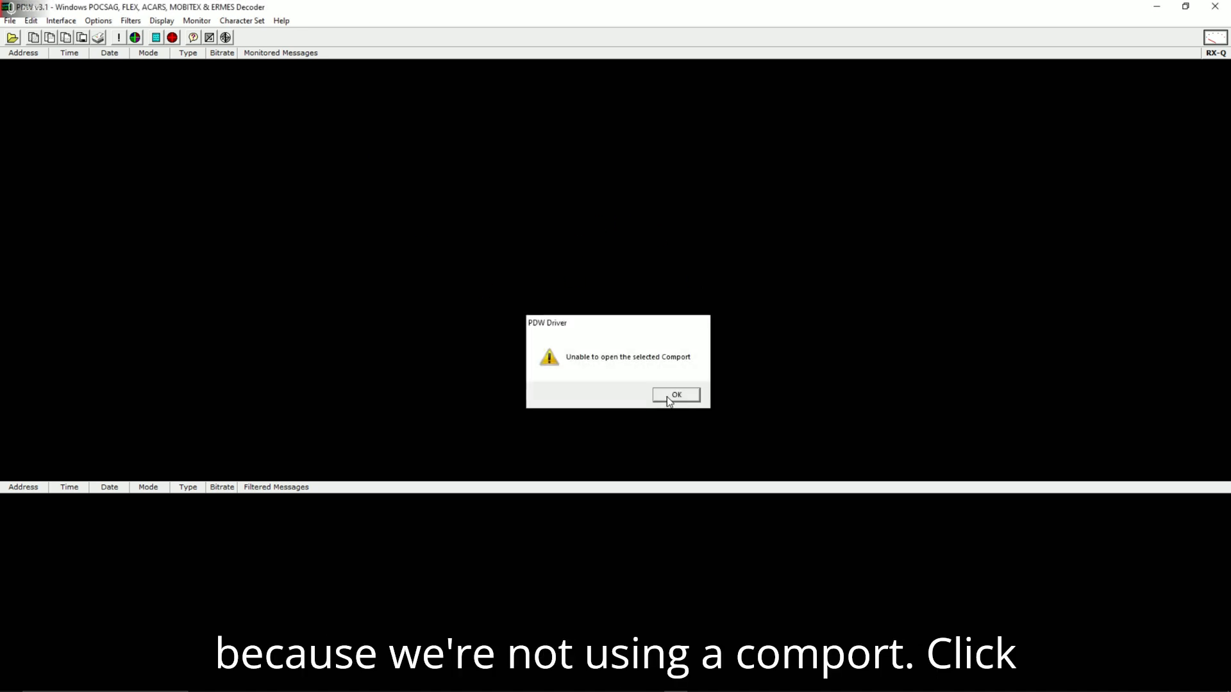
left_click(674, 395)
Set the PDW interface to Soundcard input, using CABLE Output (VB-Audio Virtual Cable) as the sound card.
left_click(61, 20)
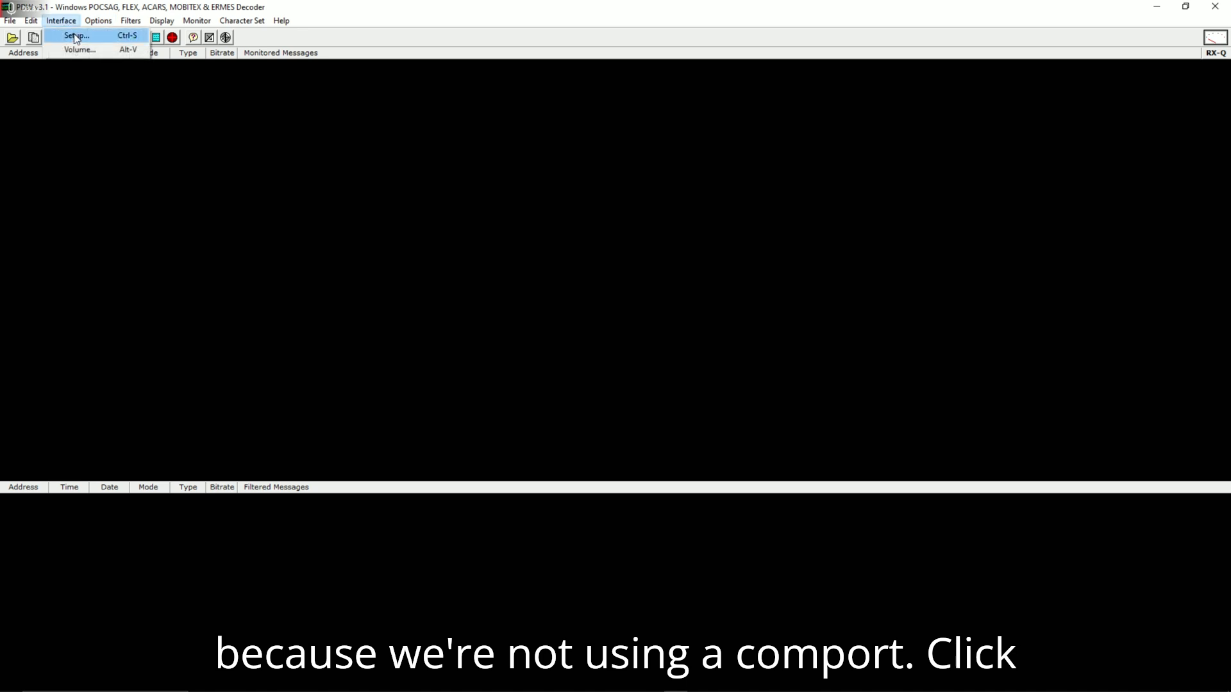
left_click(76, 36)
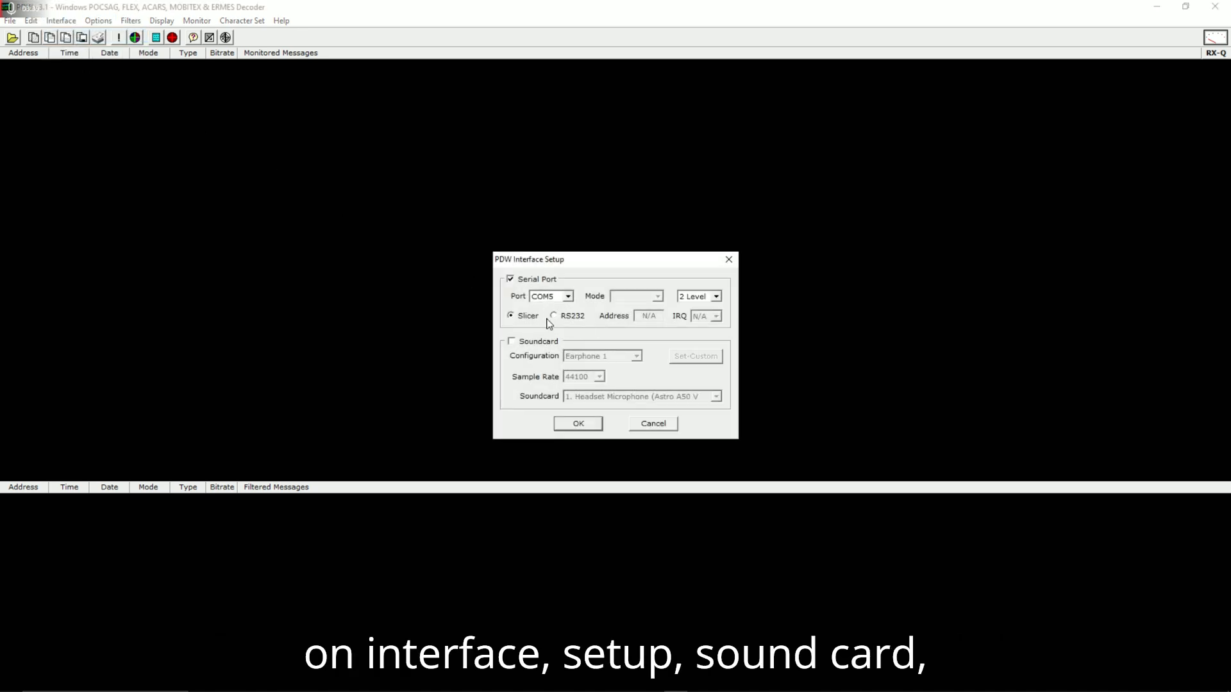
left_click(536, 343)
left_click(610, 397)
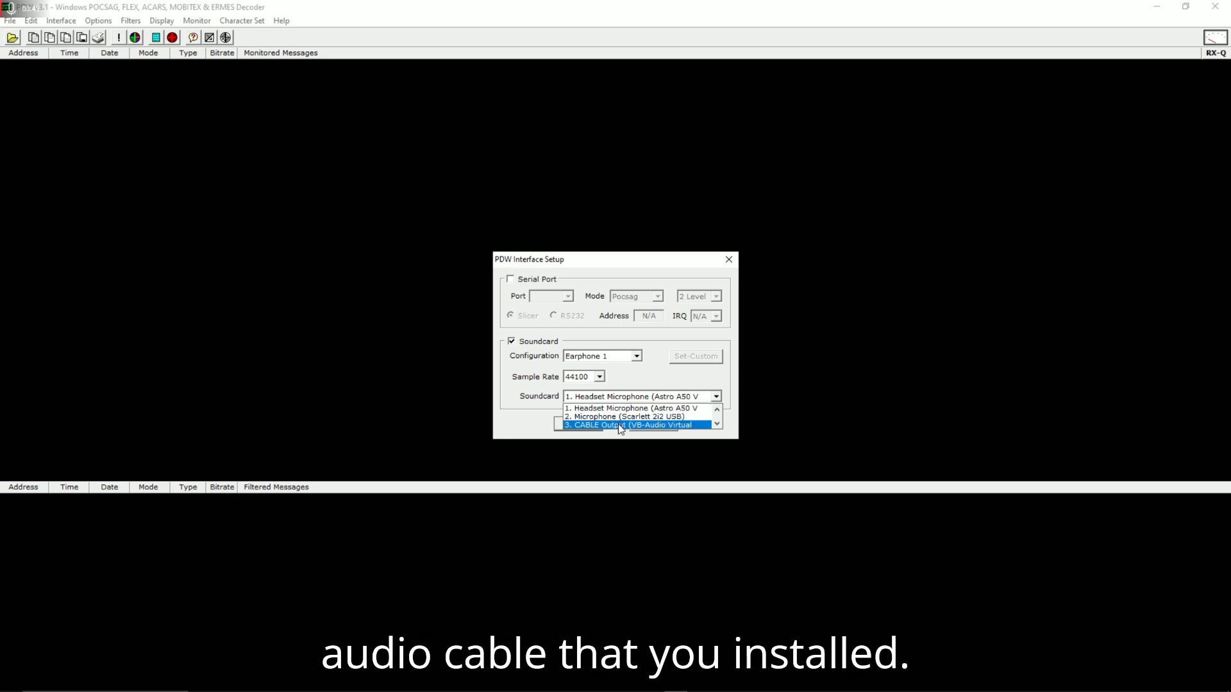
left_click(620, 425)
left_click(586, 423)
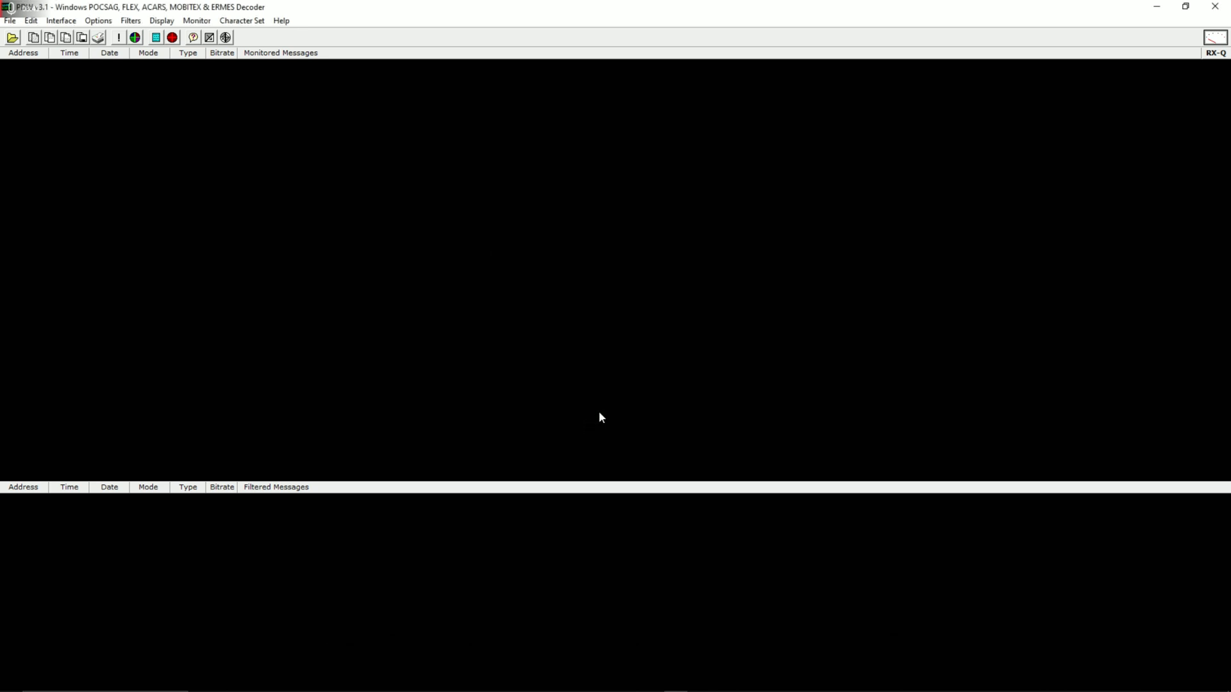
Enable POCSAG decoding in the PDW options at 512, 1200 and 2400, and apply the options.
left_click(98, 21)
left_click(118, 38)
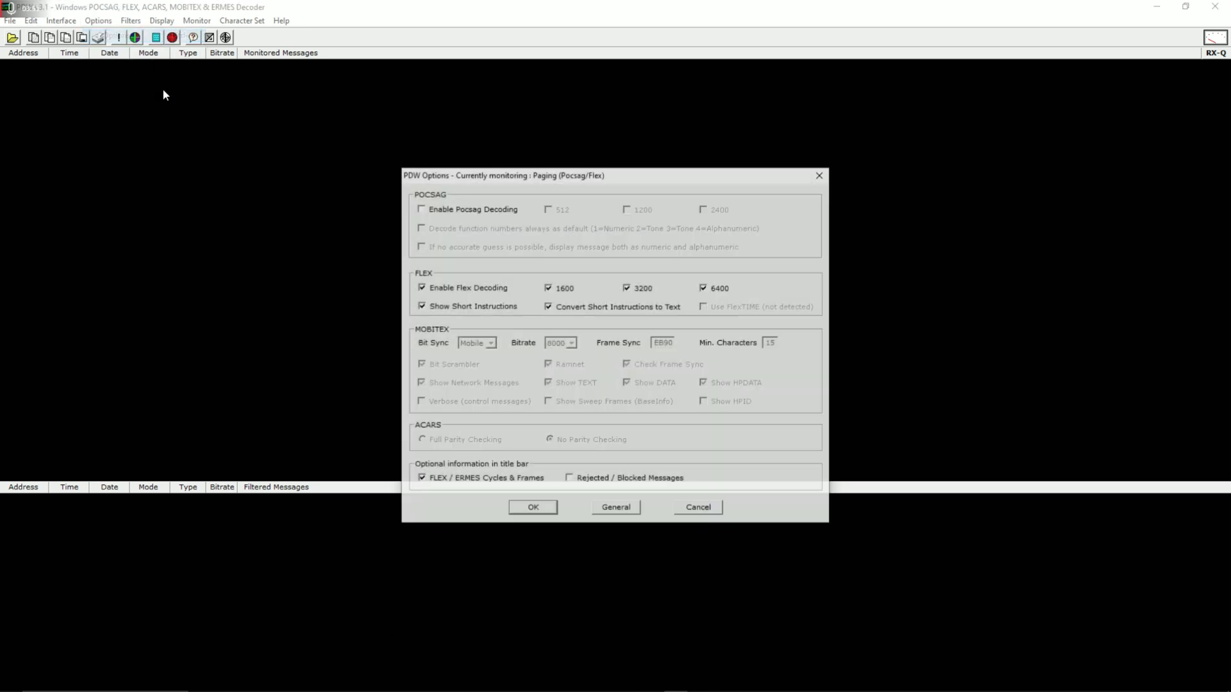
left_click(450, 210)
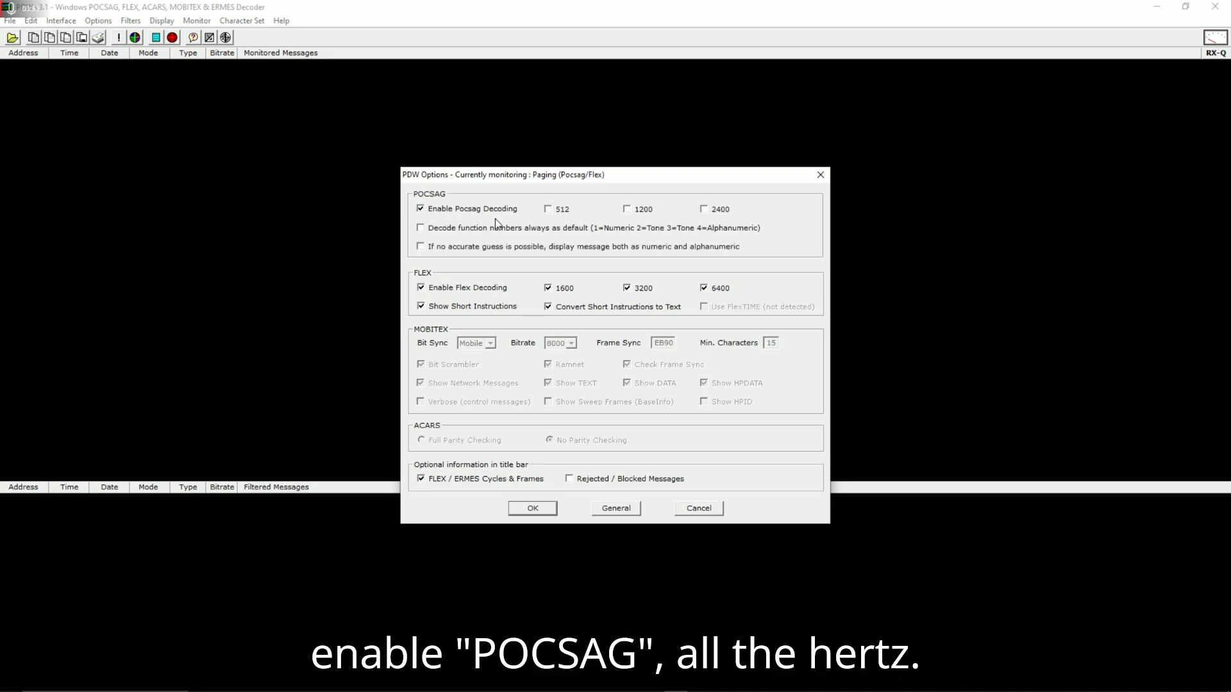
left_click(549, 210)
left_click(628, 209)
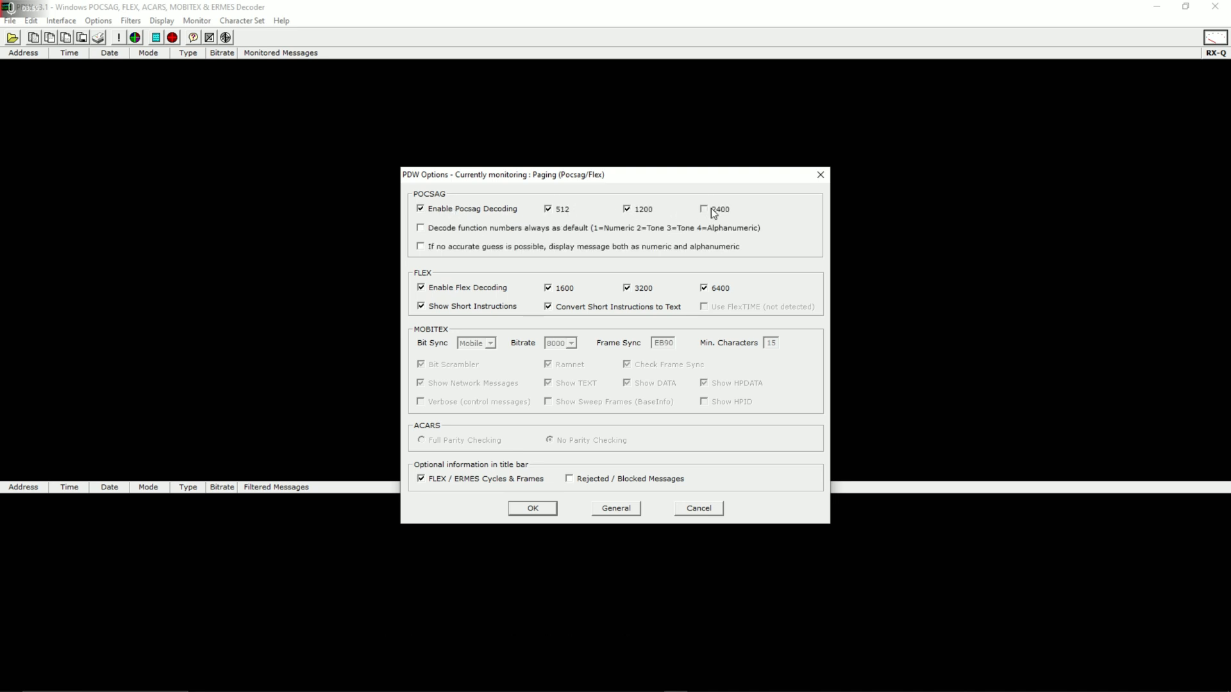
left_click(704, 210)
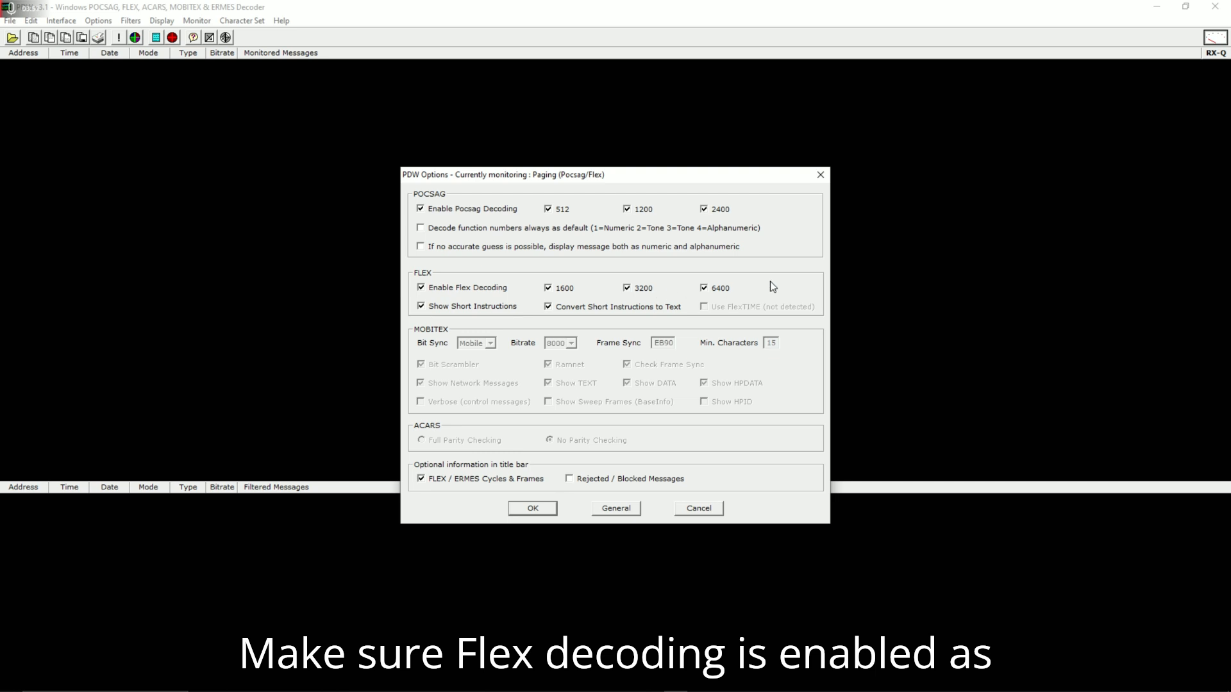
left_click(522, 509)
Restore PDW to a smaller window moved aside on the desktop, and close the pdw3.12-full folder window.
left_click_drag(310, 14, 189, 80)
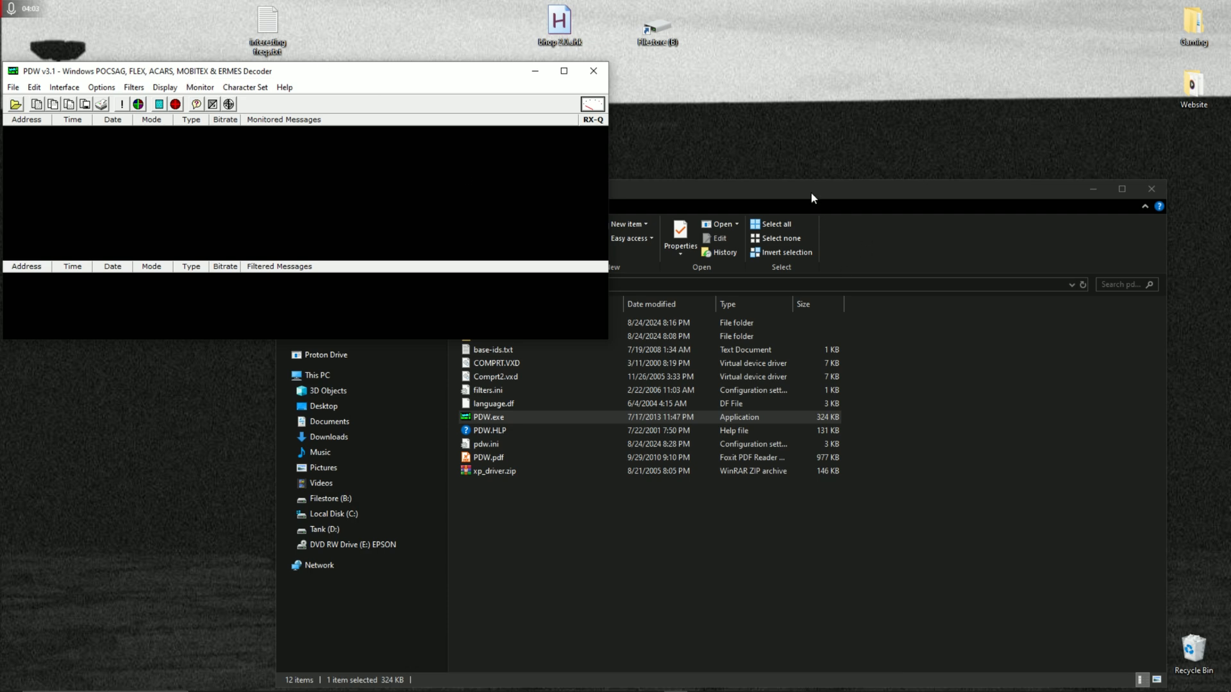
left_click(775, 194)
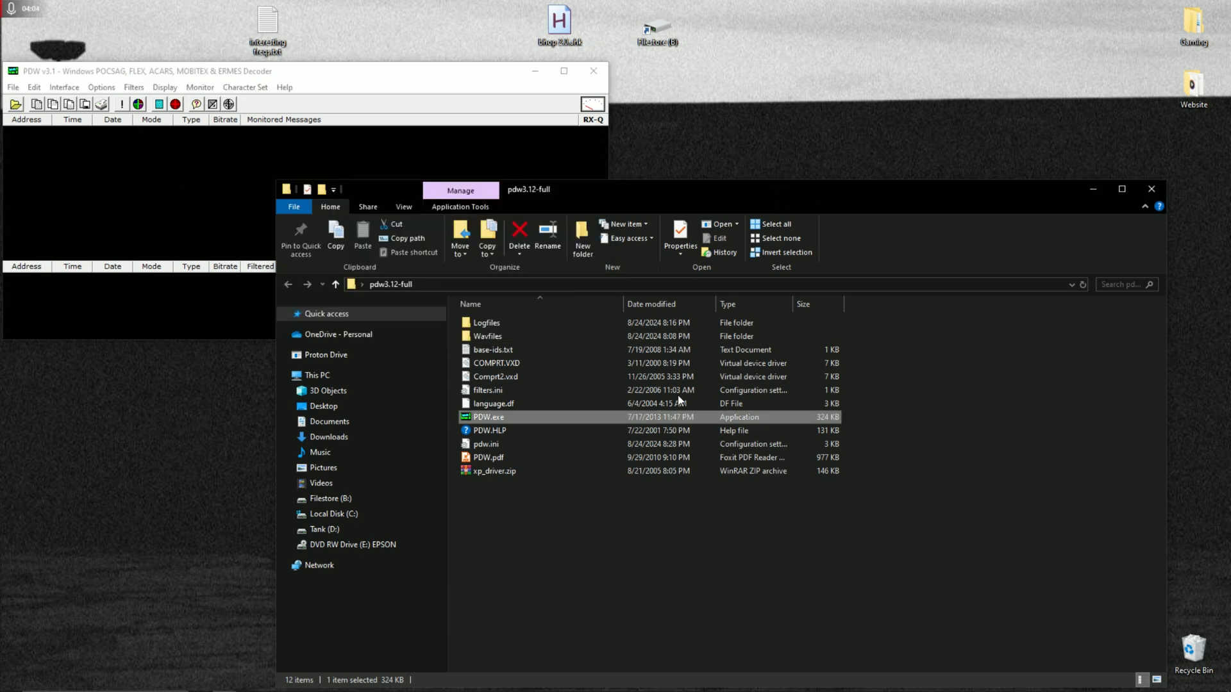
left_click(1152, 189)
double_click(670, 216)
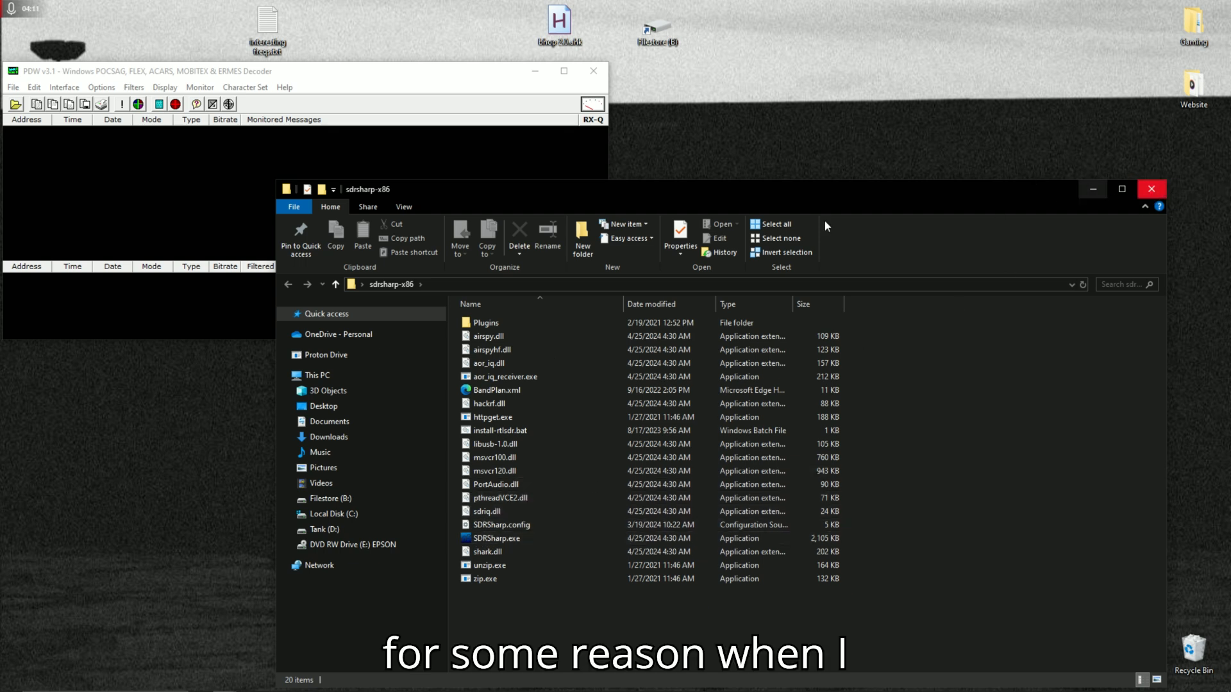
left_click(483, 541)
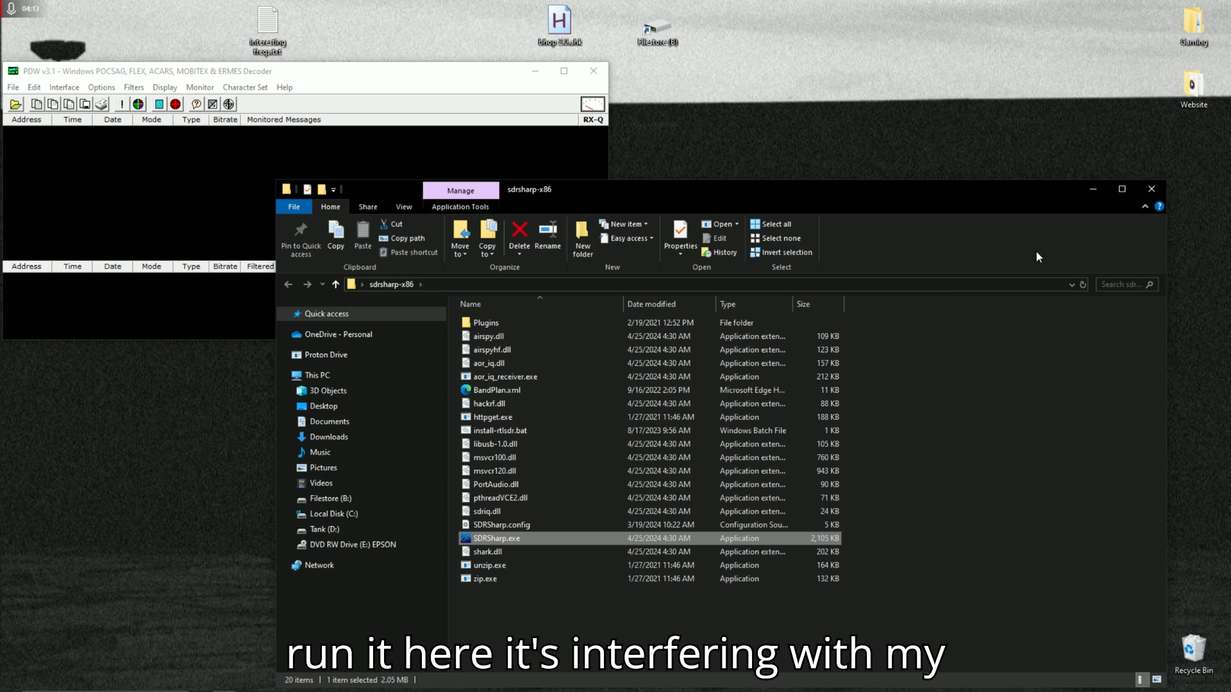
left_click(1152, 189)
Switch to the running SDR# window and set its source to AIRSPY R2 / Mini.
mouse_move(595, 687)
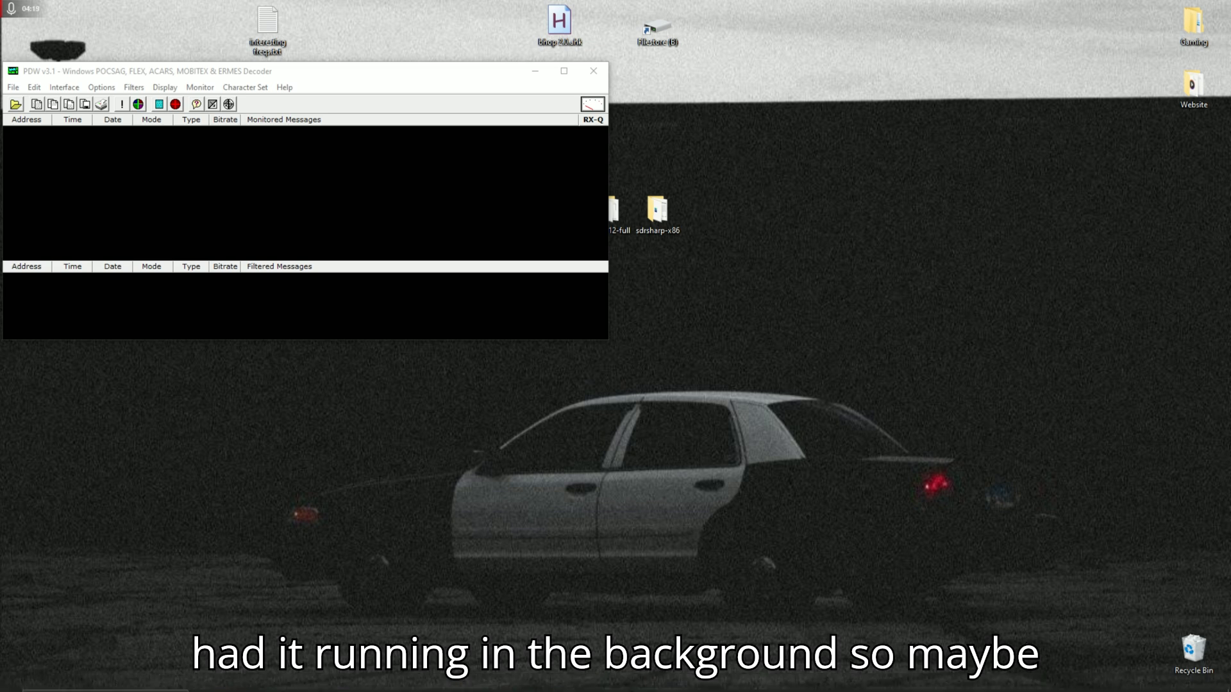
left_click(603, 683)
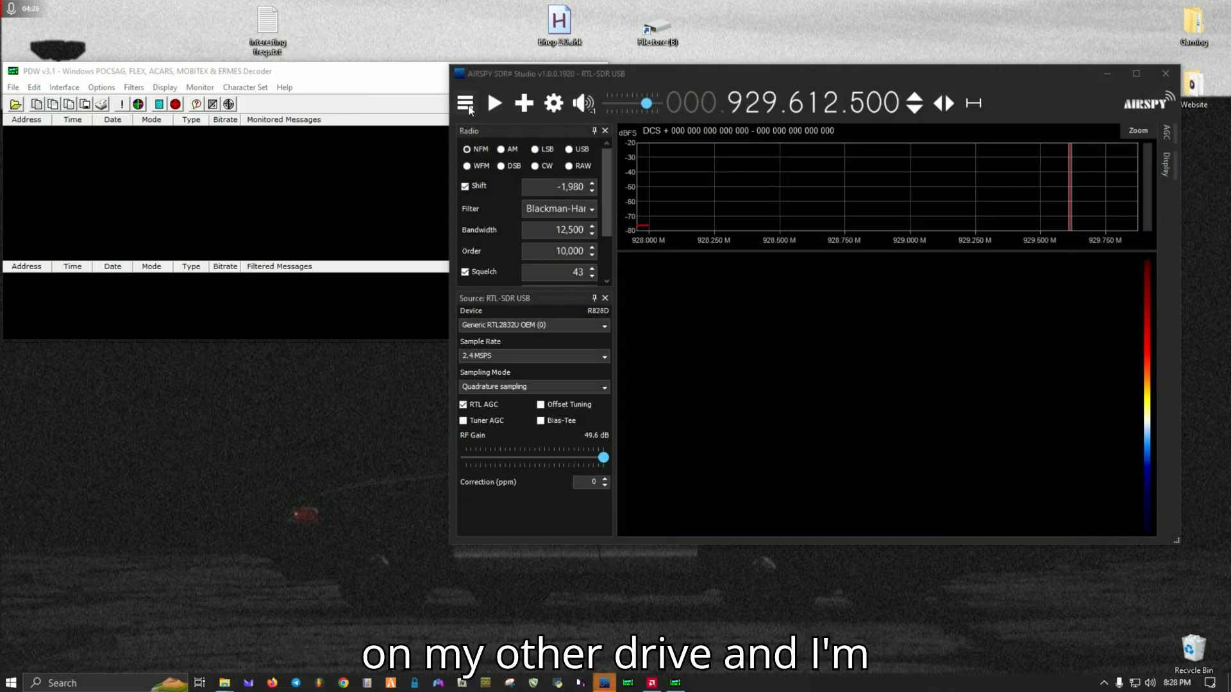
left_click(465, 104)
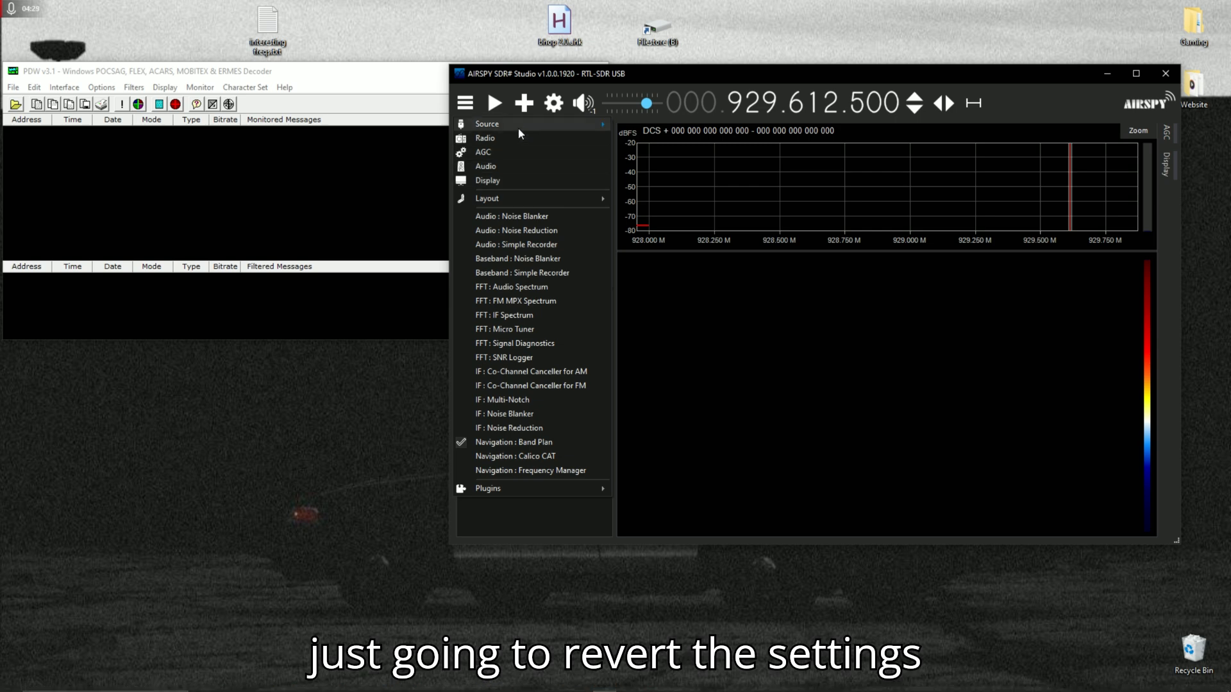
mouse_move(518, 125)
left_click(694, 142)
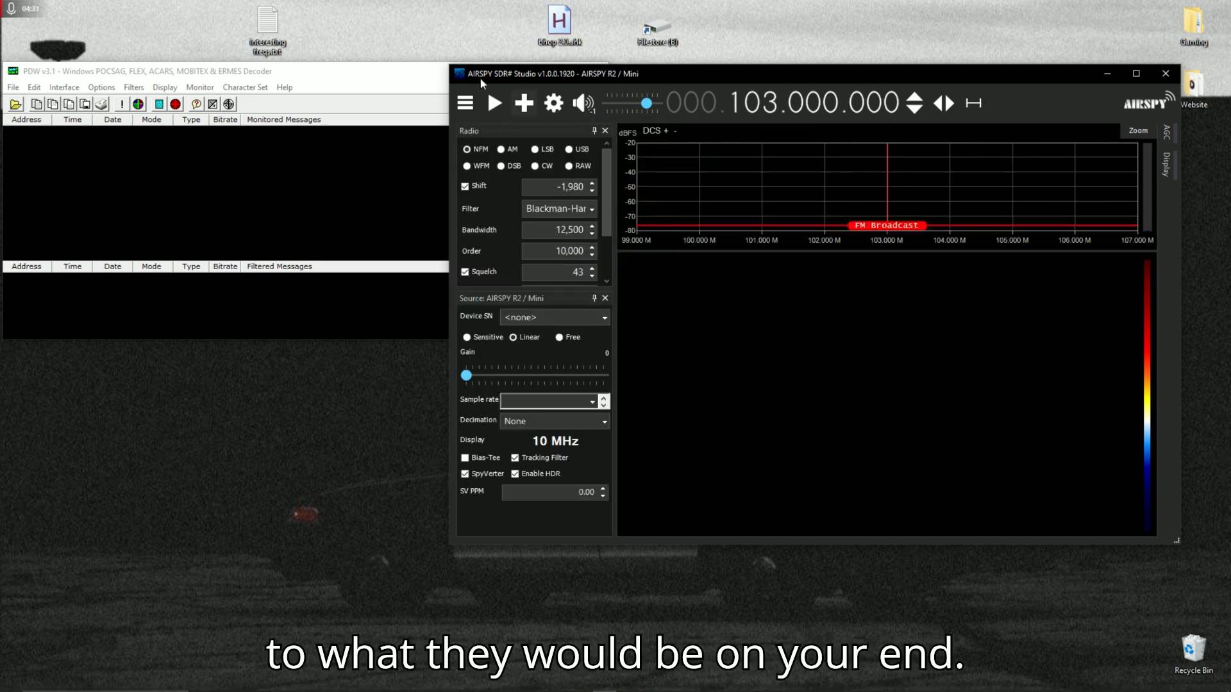
Set the SDR# audio output to [DS] Primary Sound Driver and close the audio settings.
left_click(464, 104)
left_click(487, 172)
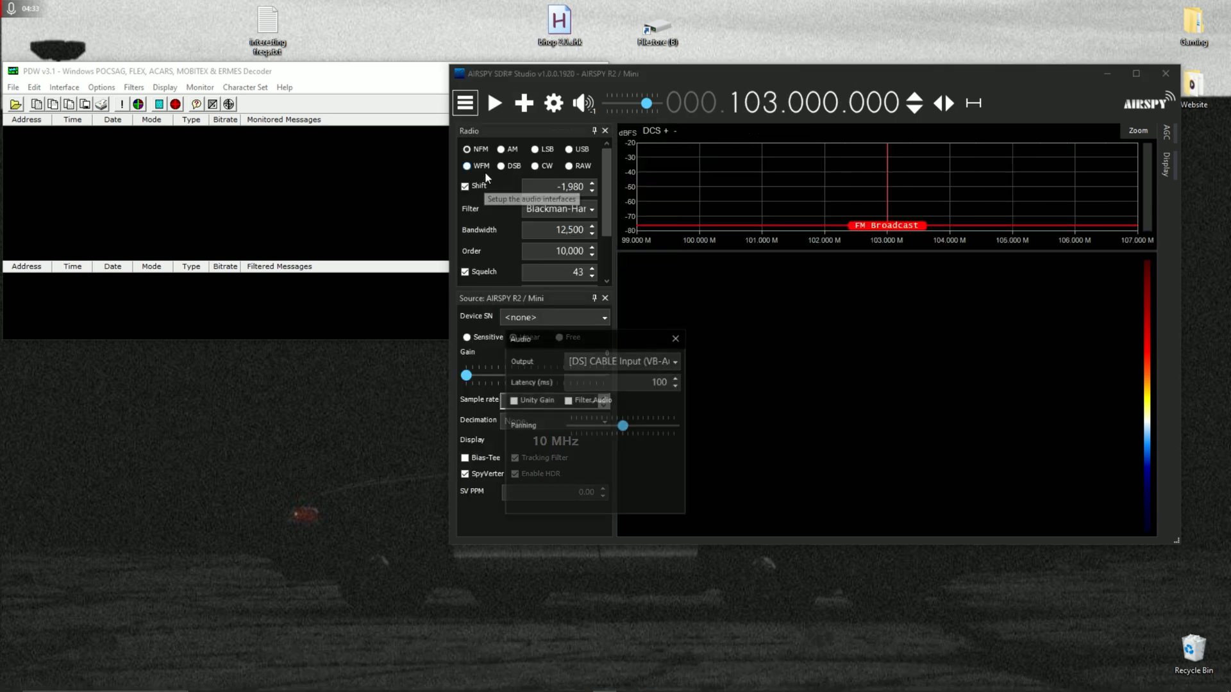
left_click(585, 359)
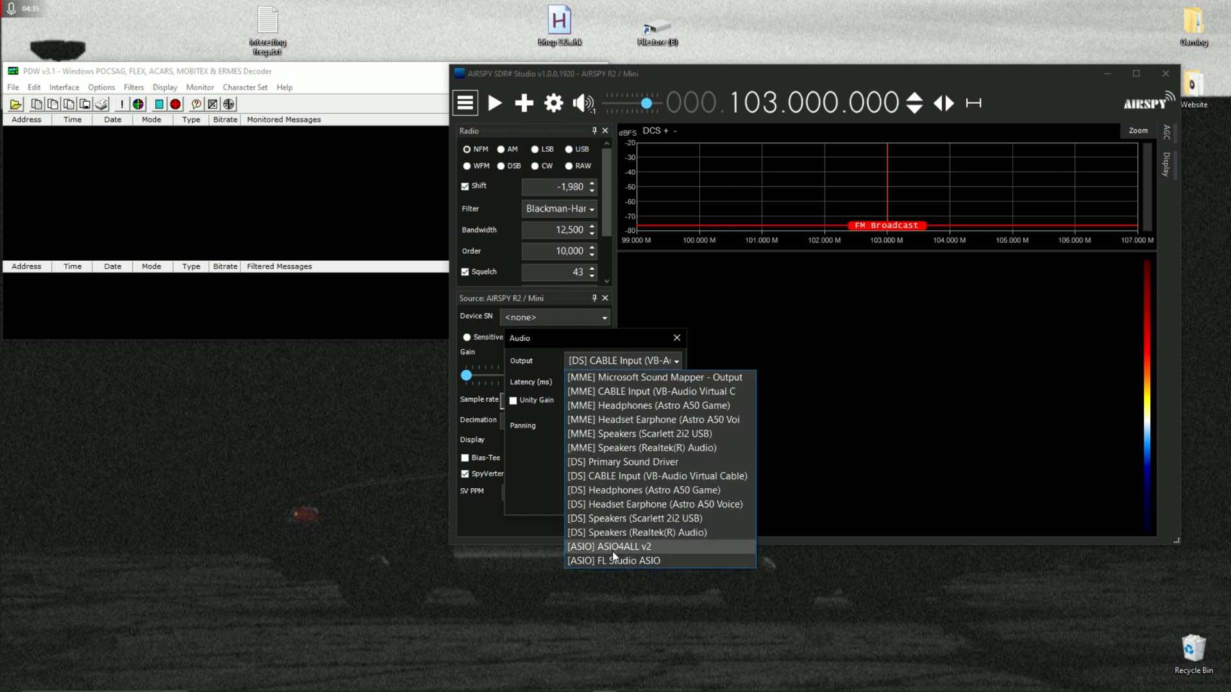
left_click(637, 461)
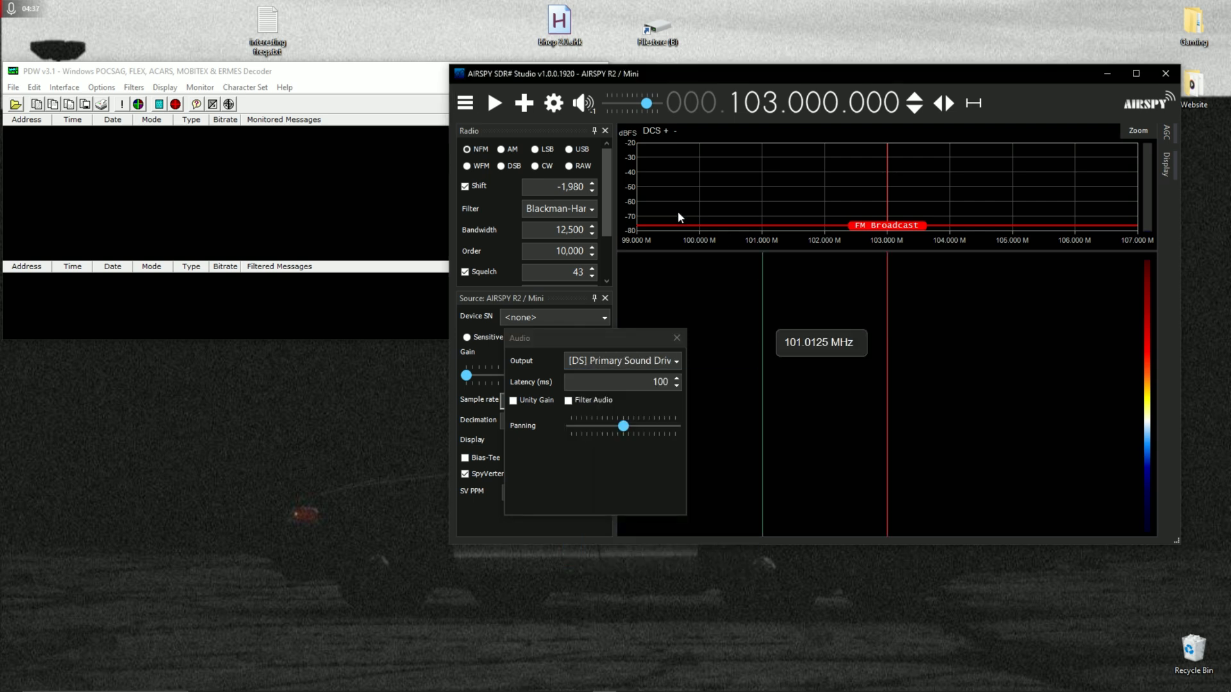
left_click(676, 338)
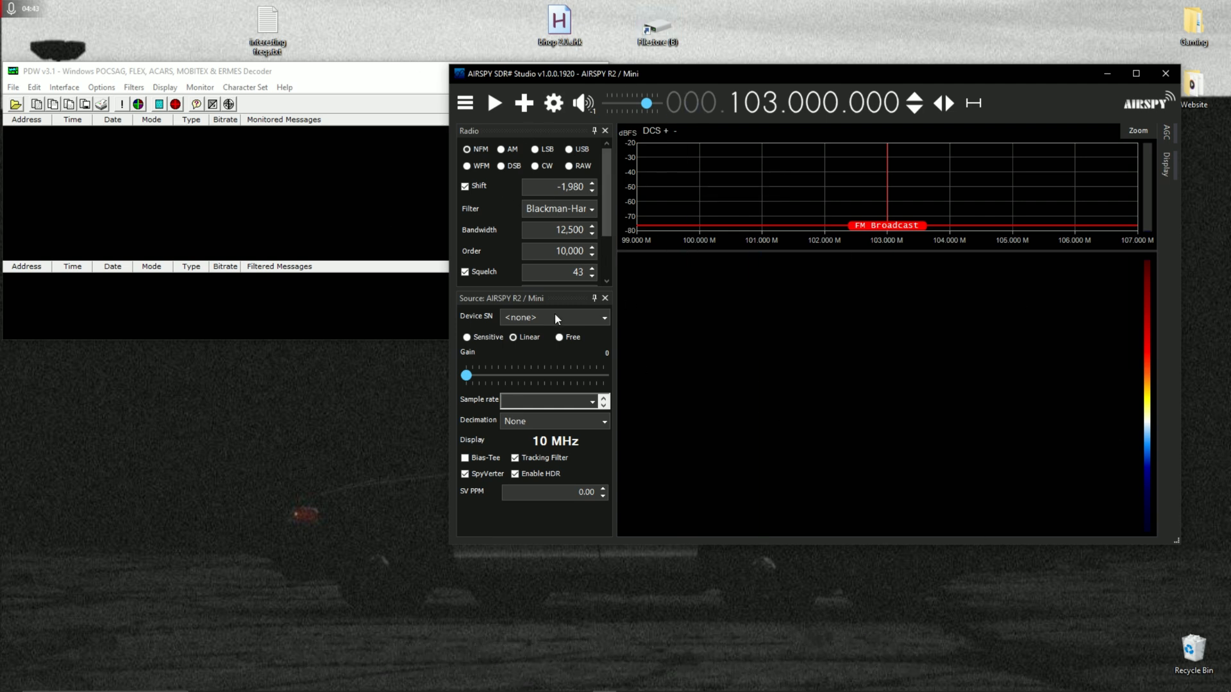
Change the SDR# source to RTL-SDR USB and open its list of available devices.
left_click(529, 317)
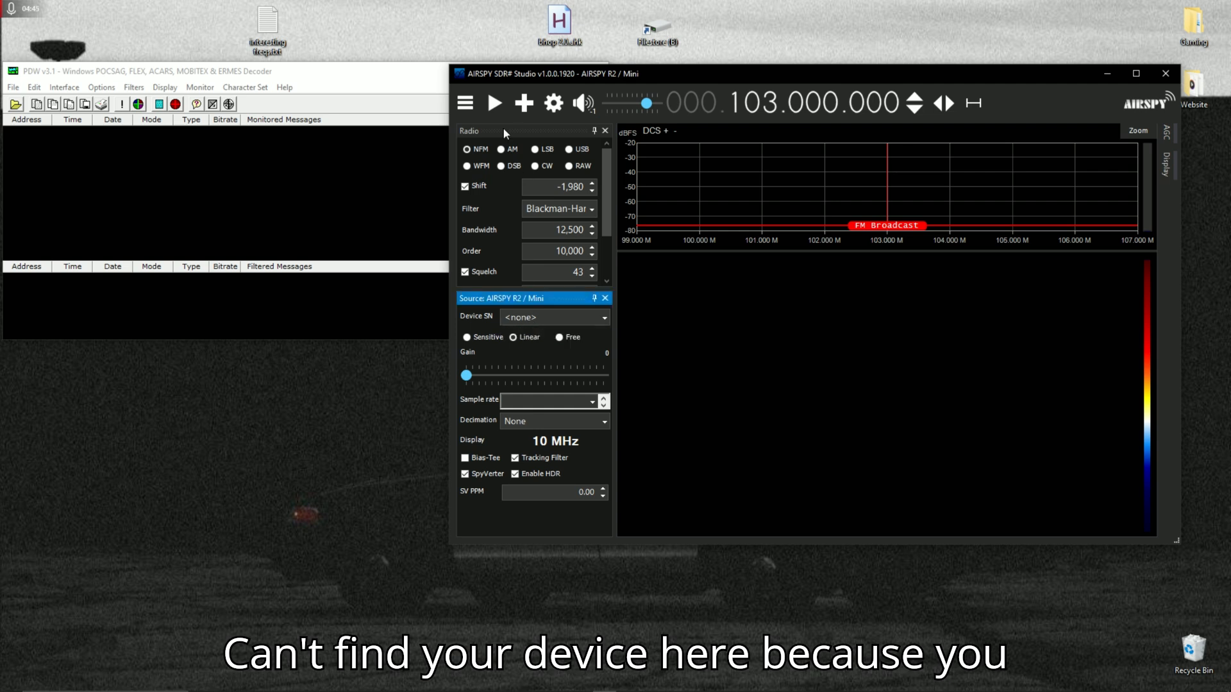
left_click(470, 106)
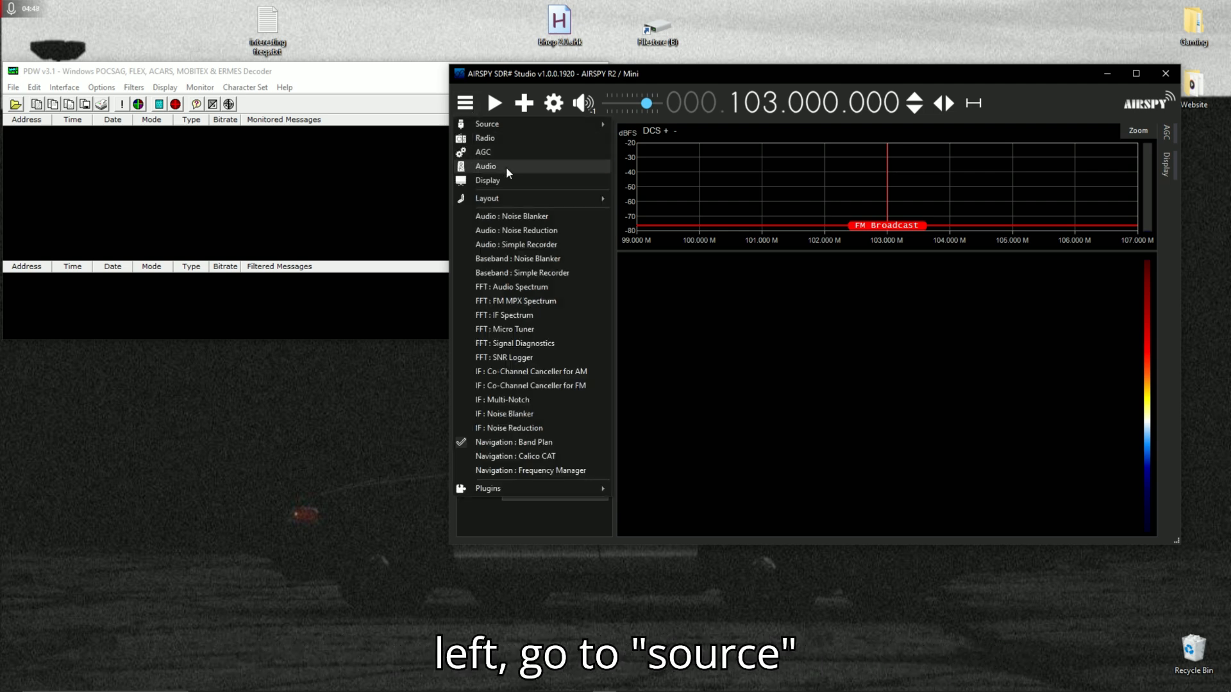
left_click(499, 128)
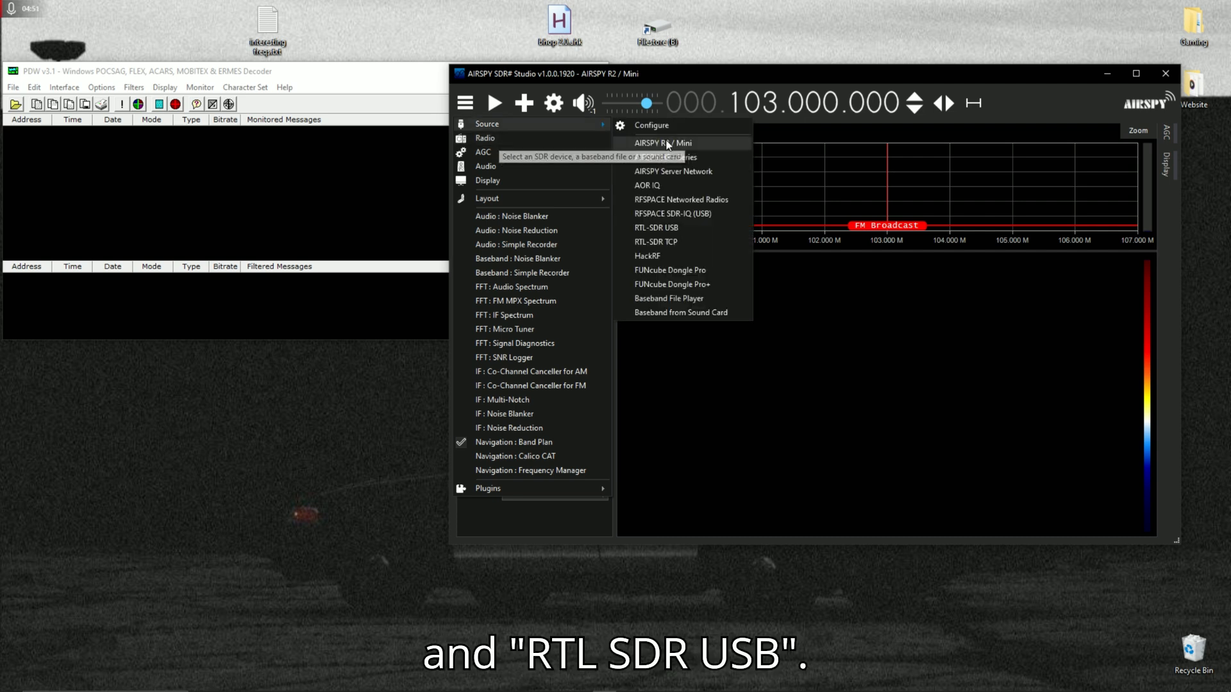
left_click(672, 227)
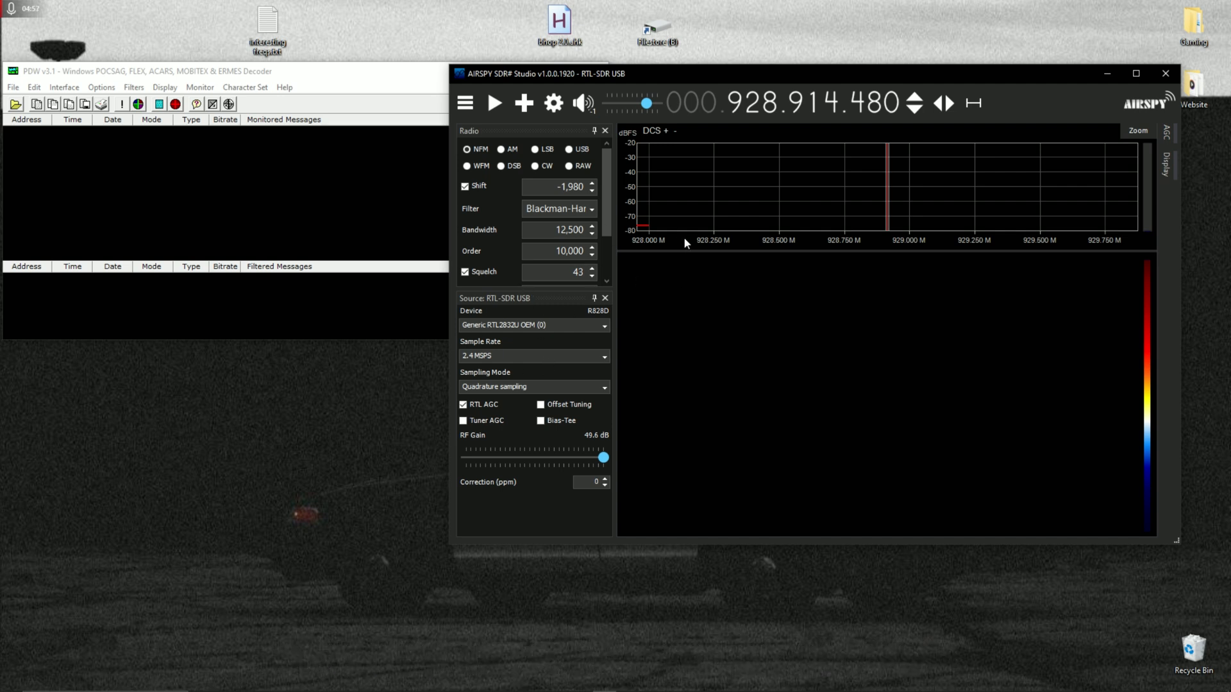
left_click(525, 320)
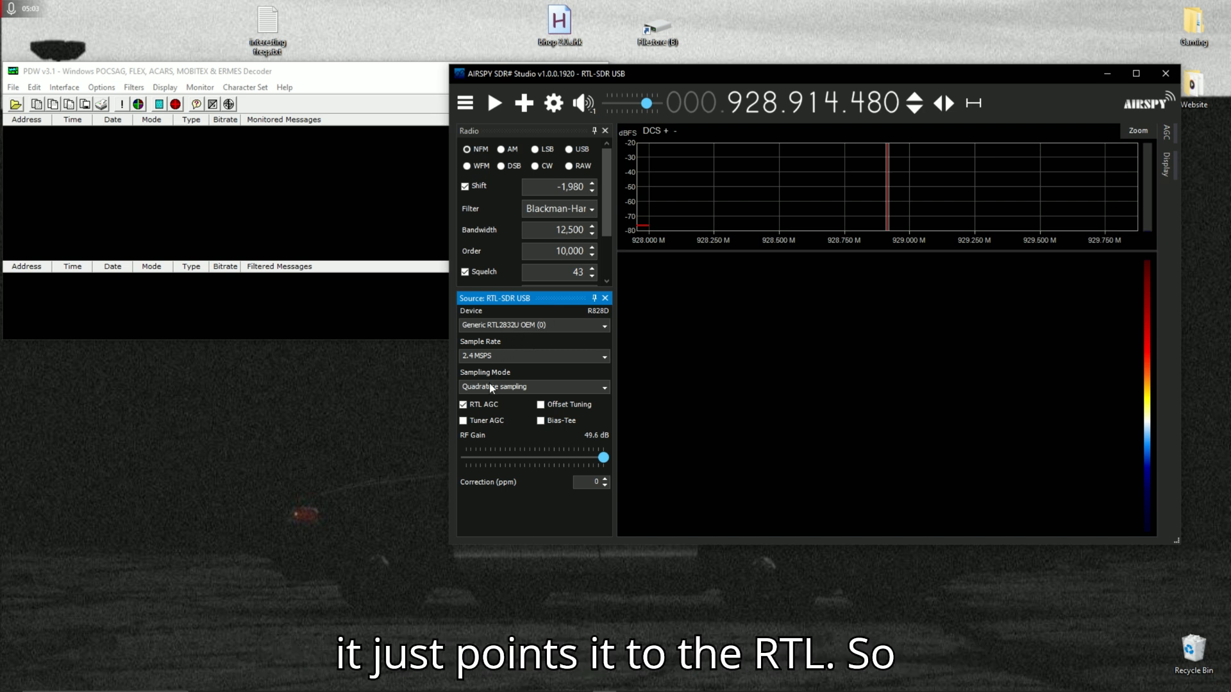
left_click(479, 326)
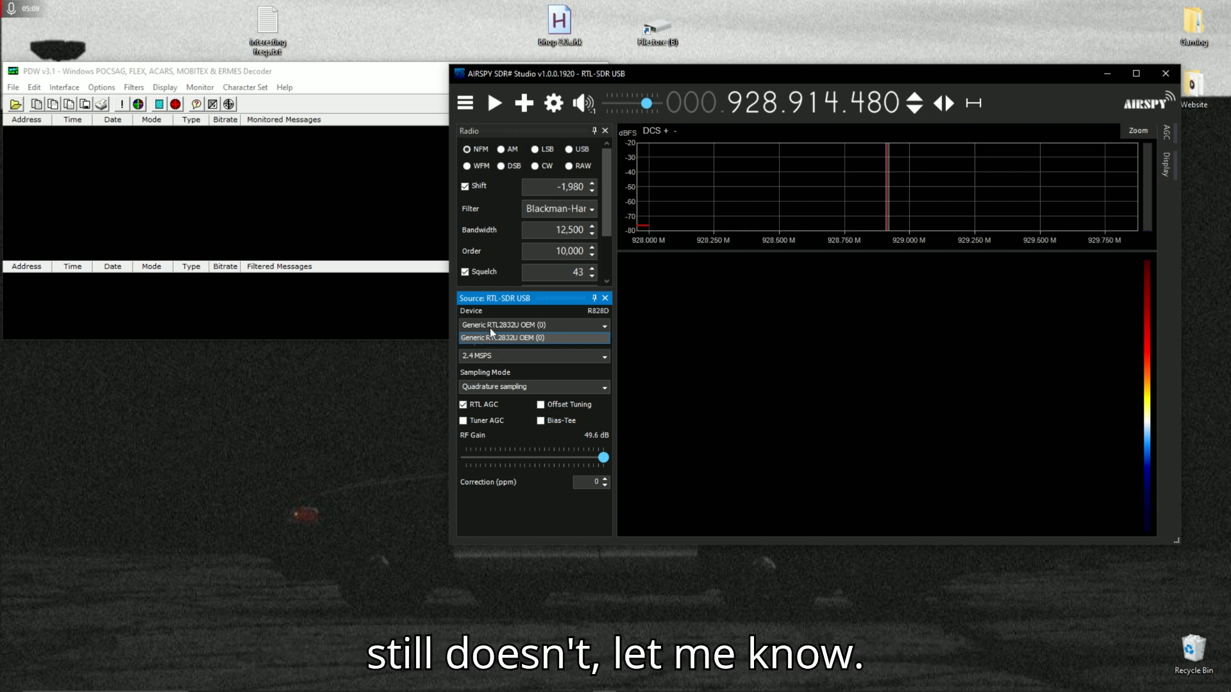
Select Generic RTL2832U OEM (0) as the RTL-SDR device and return to the SDR# window after a glance at PDW.
left_click(492, 334)
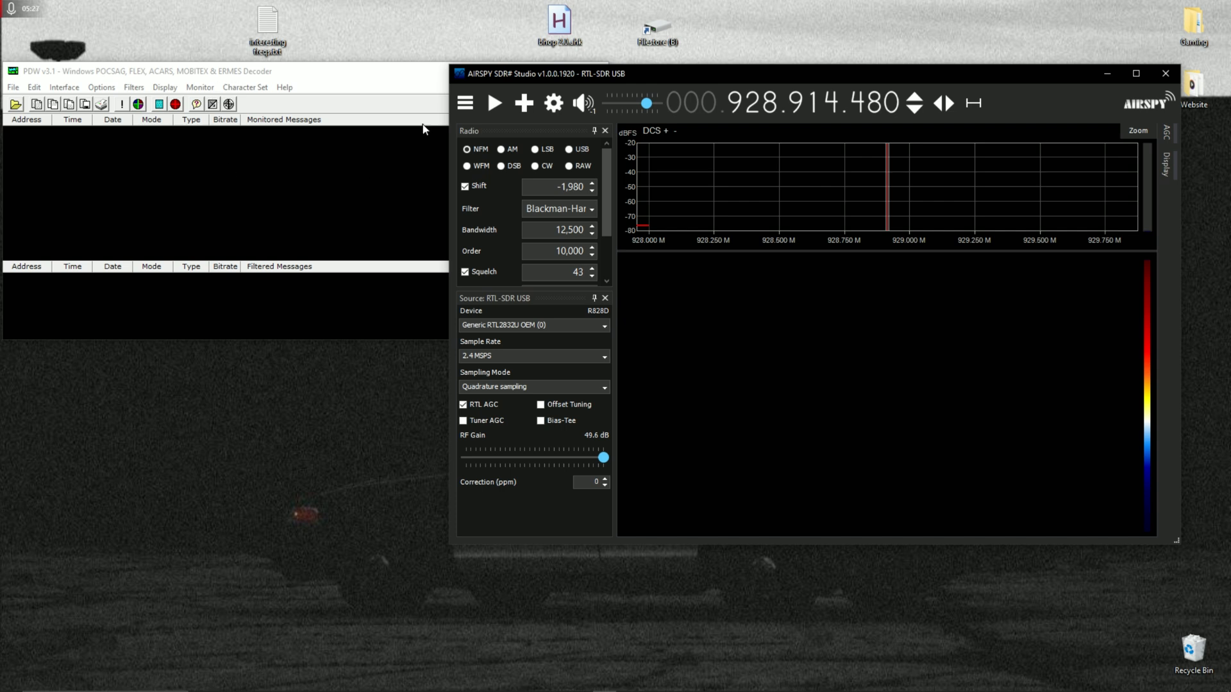
left_click(256, 184)
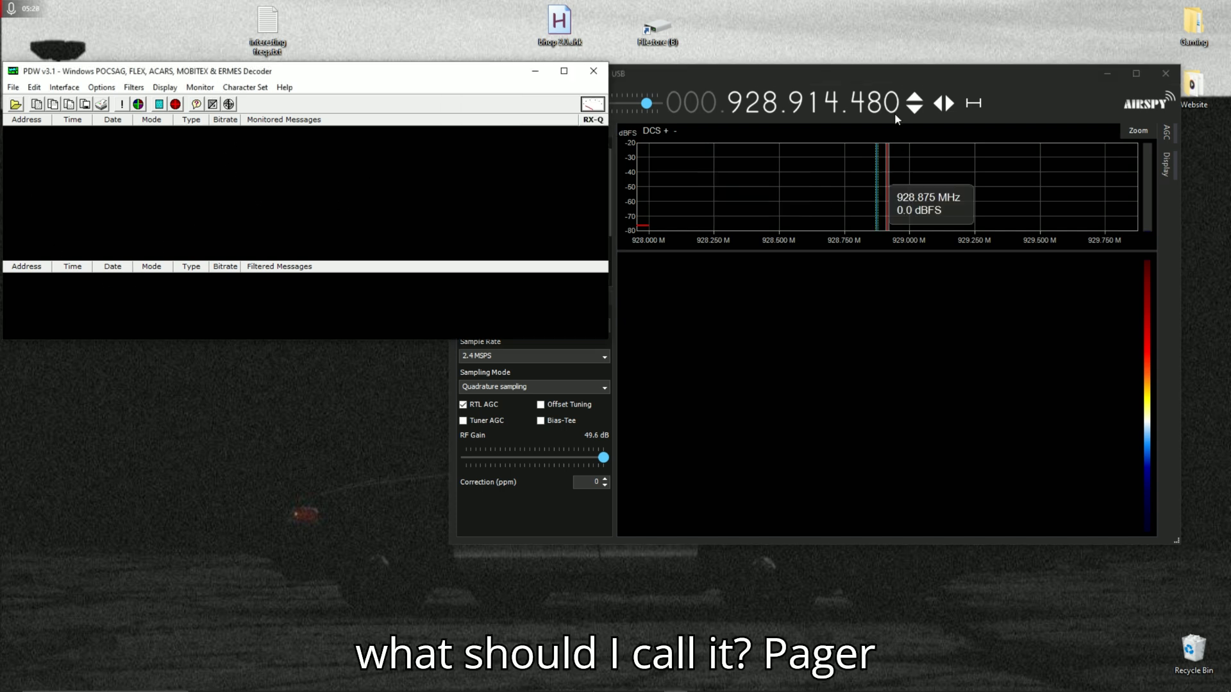
left_click(861, 79)
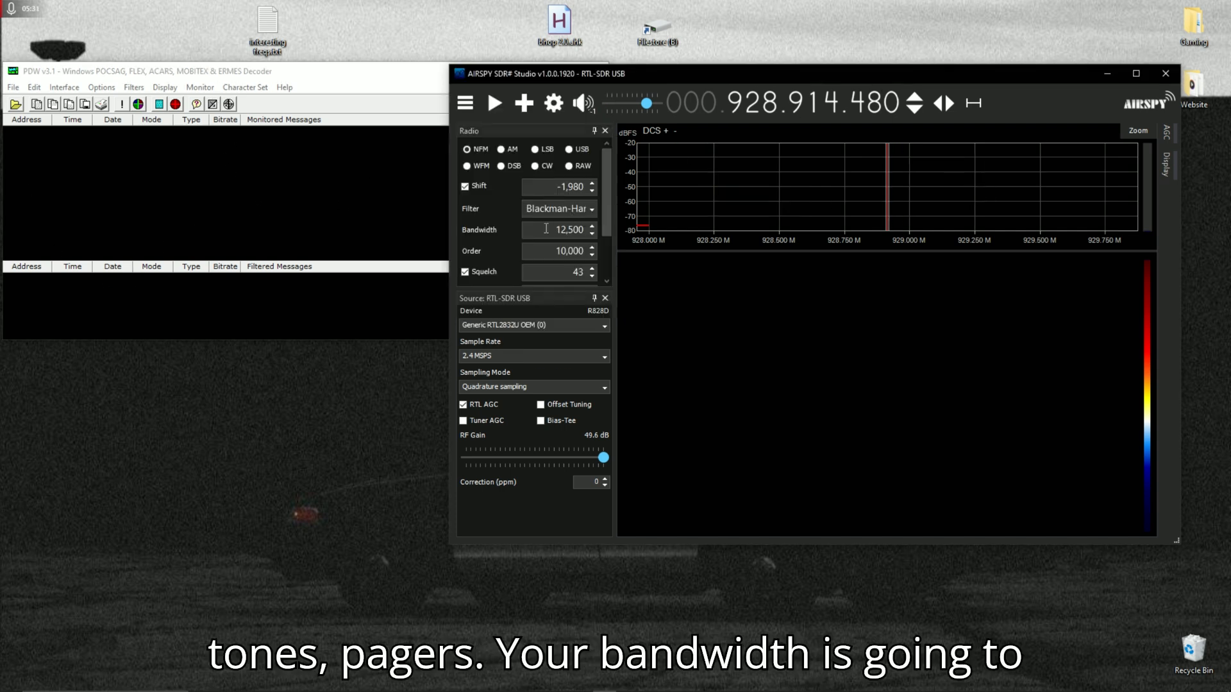
Keep the radio bandwidth at 12,500, set the filter order to 10, and disable squelch and frequency shift.
left_click_drag(543, 236, 585, 232)
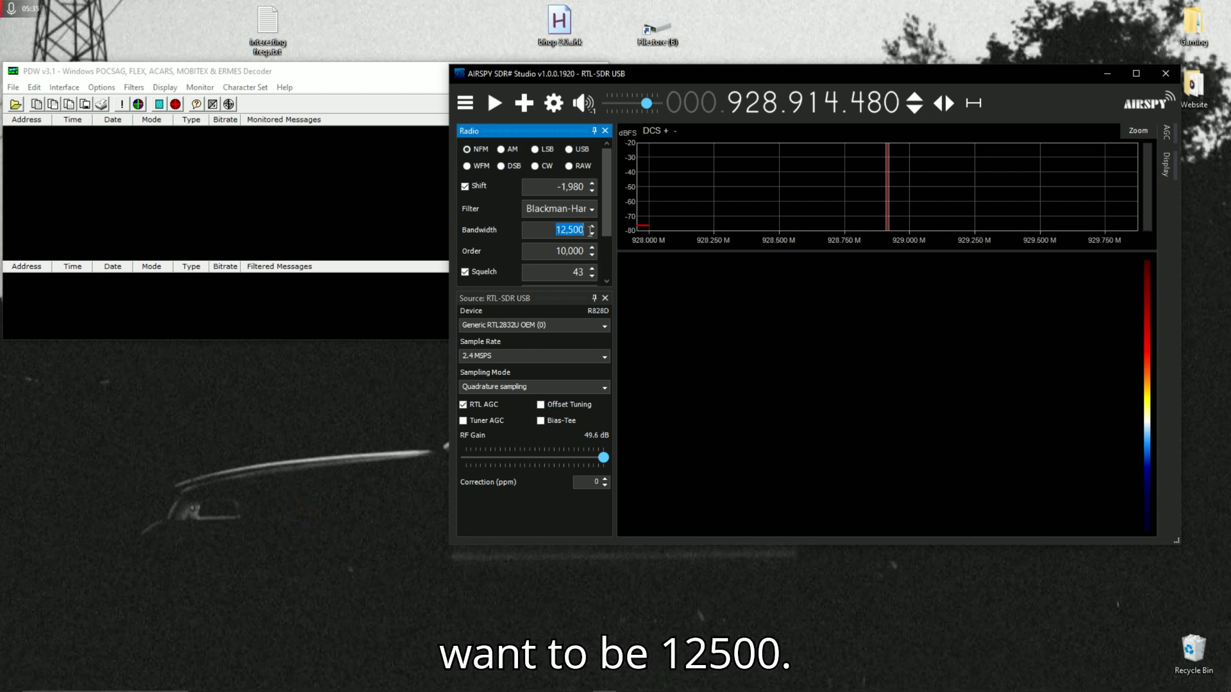
left_click(563, 251)
left_click_drag(581, 251, 592, 248)
type("10")
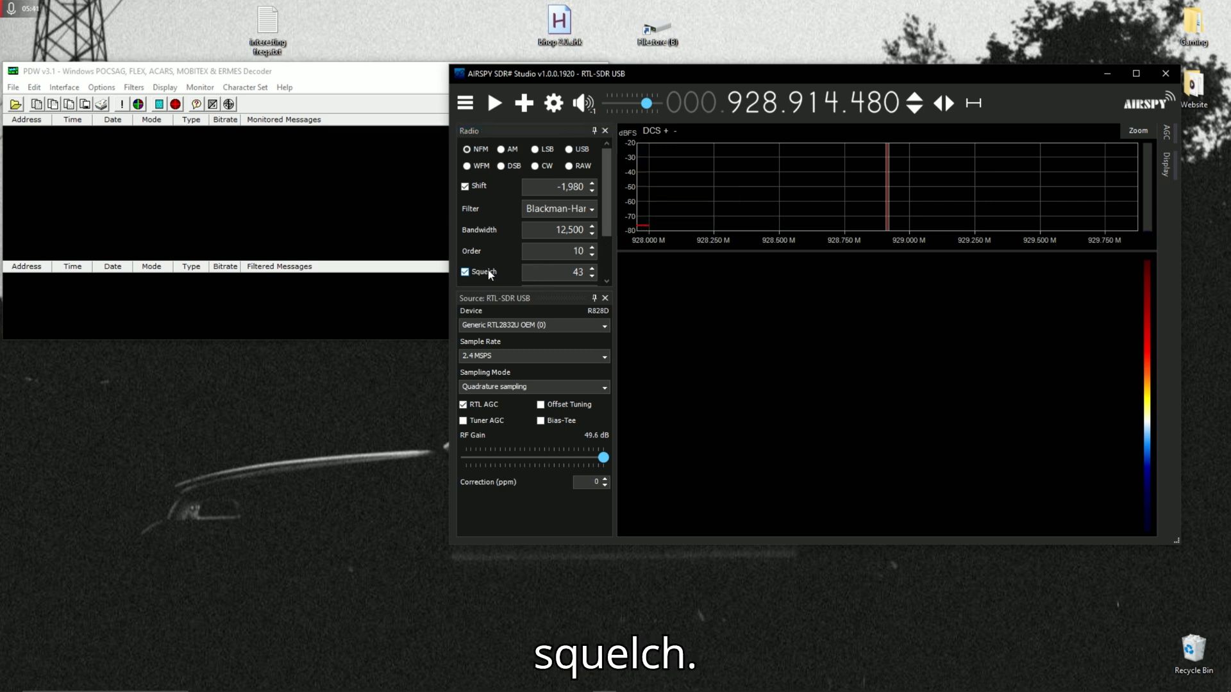
left_click(480, 272)
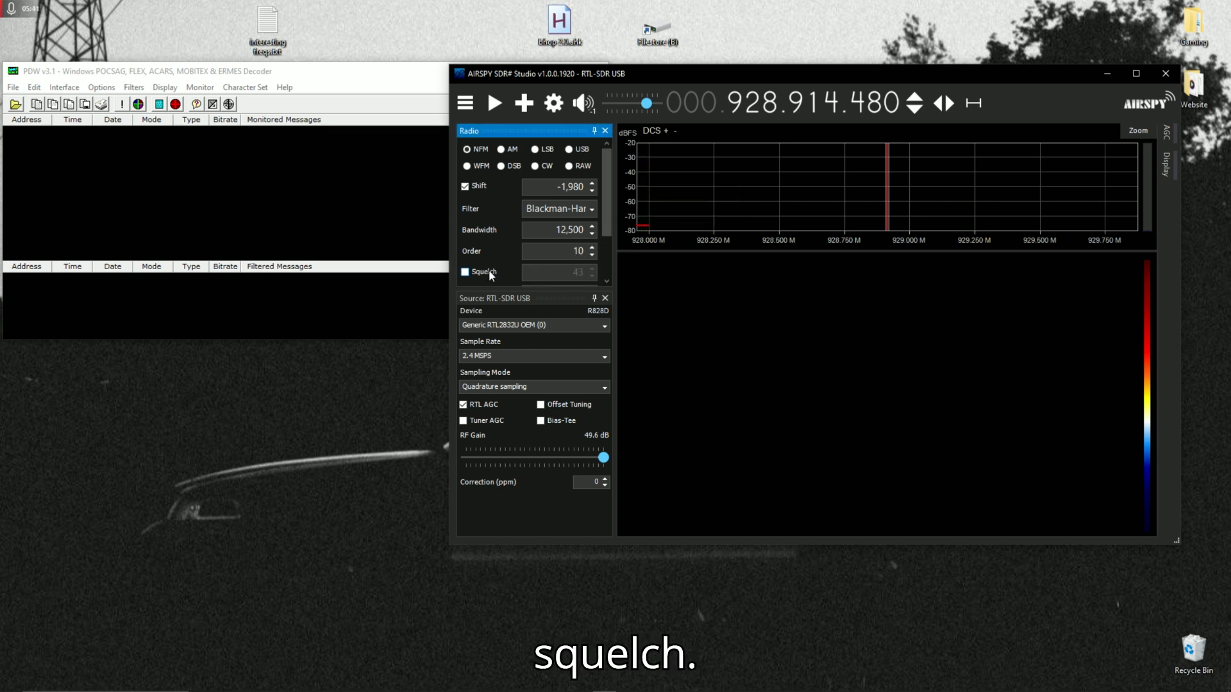
left_click(477, 184)
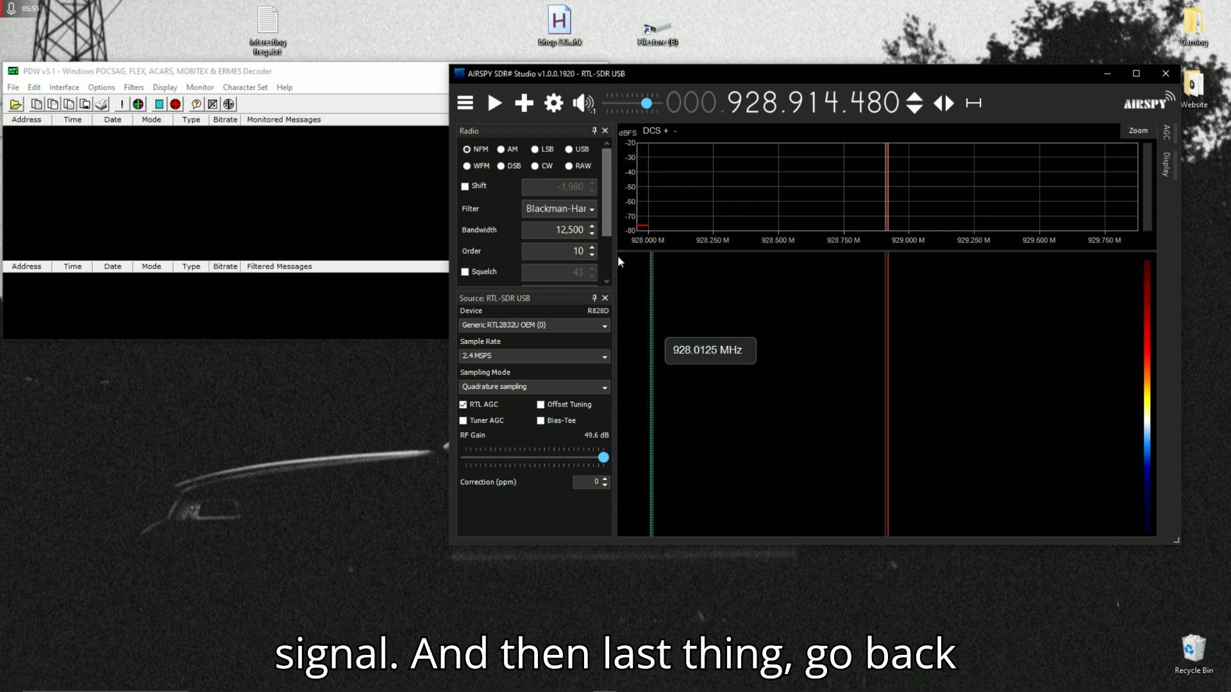
Set the SDR# audio output to [DS] CABLE Input (VB-Audio Virtual Cable) and close the audio settings.
left_click(465, 105)
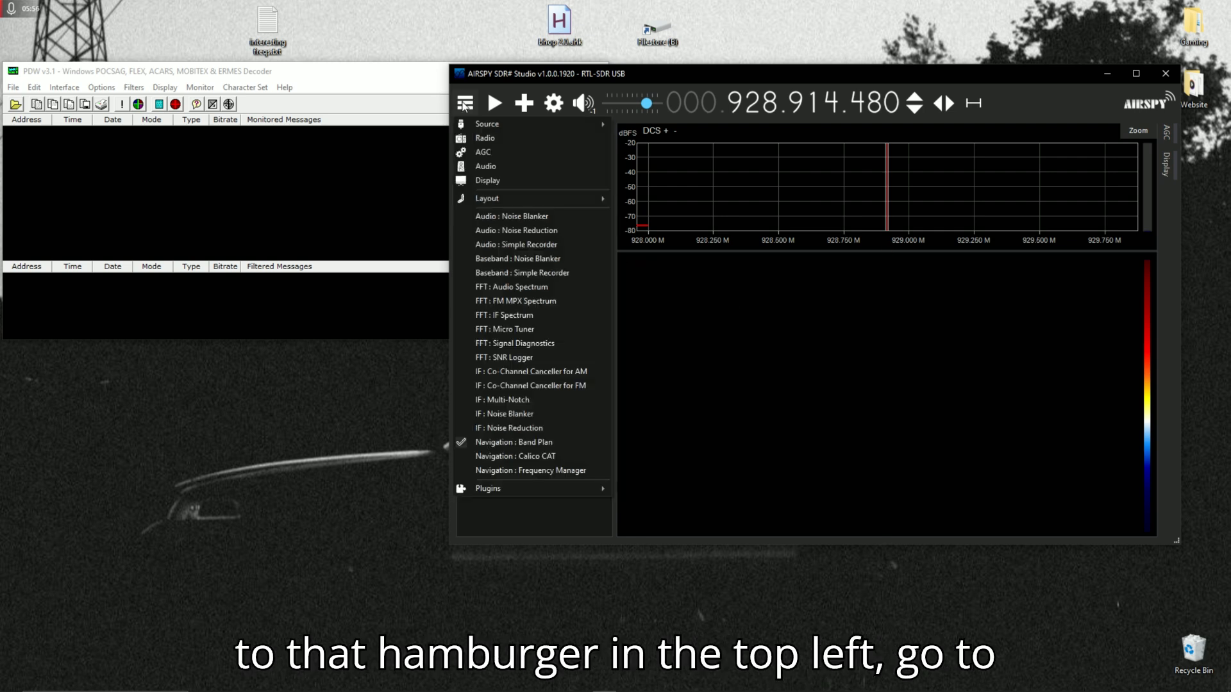
left_click(498, 167)
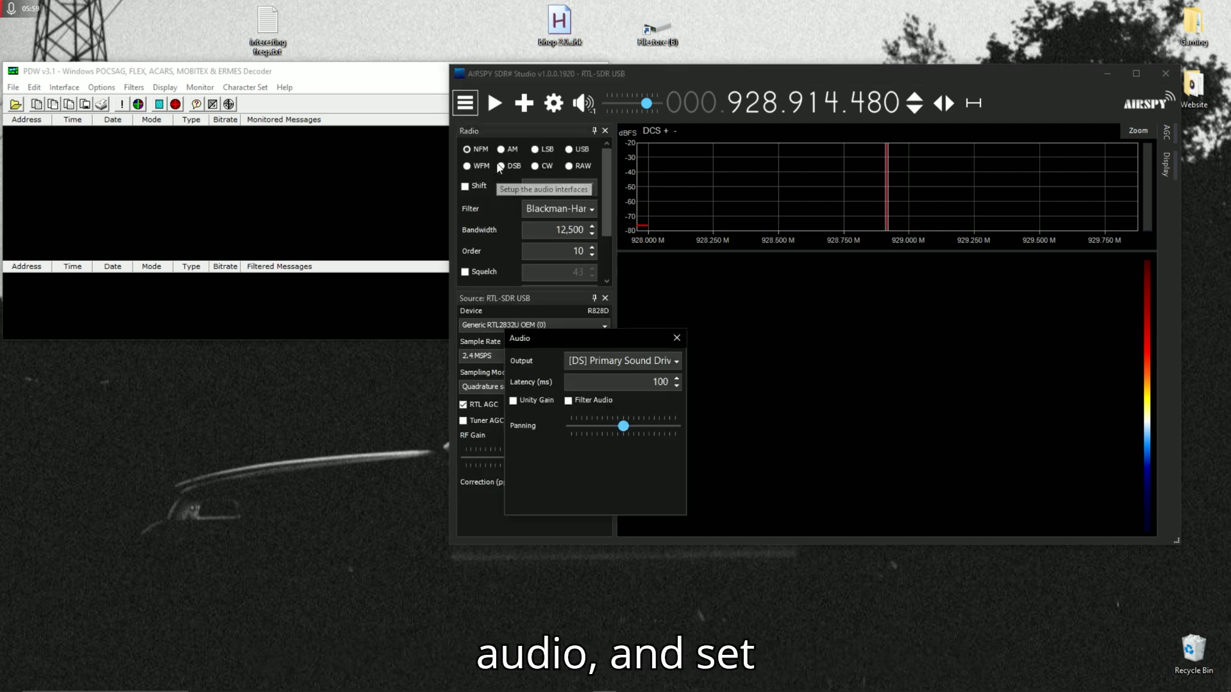
left_click(624, 363)
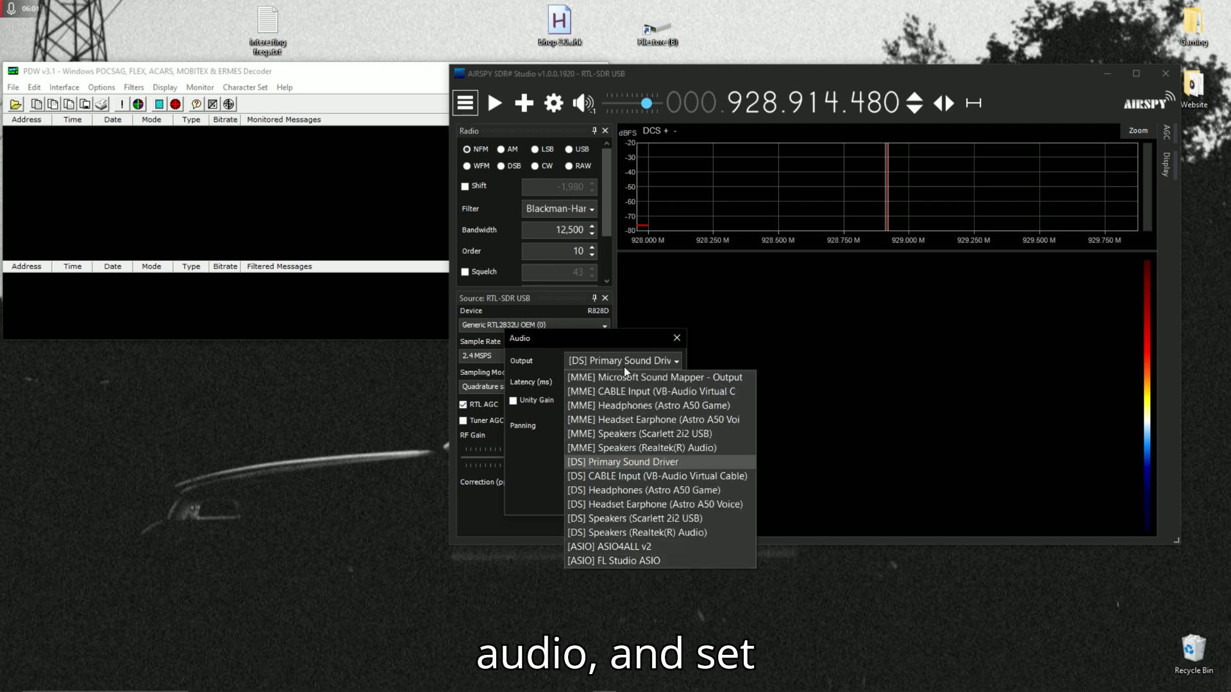
left_click(637, 477)
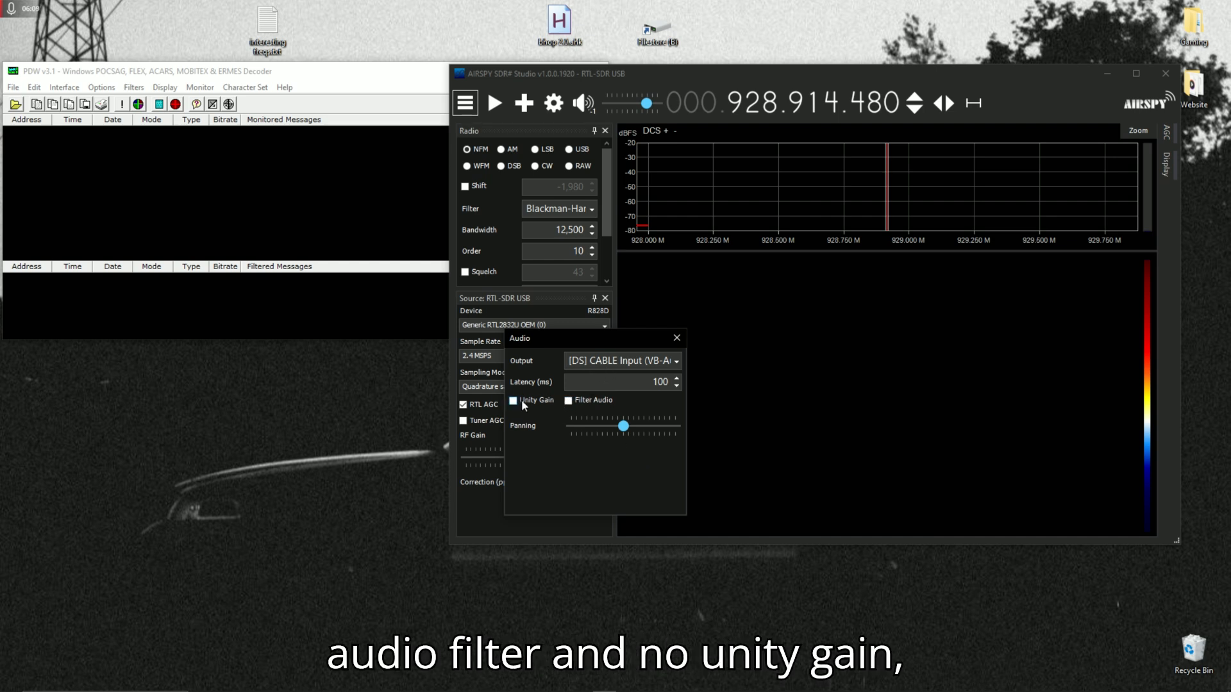
left_click(676, 339)
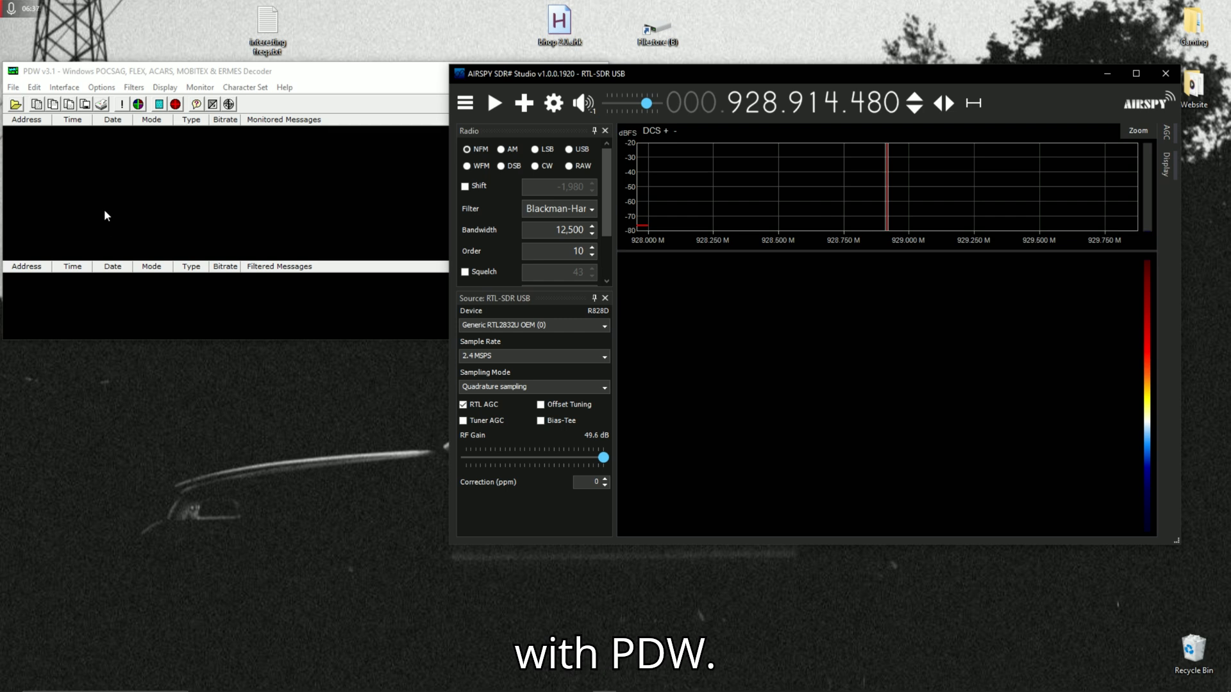
Start reception and tune up the band to 929.585 MHz, beside the strong signal.
left_click_drag(726, 76, 749, 74)
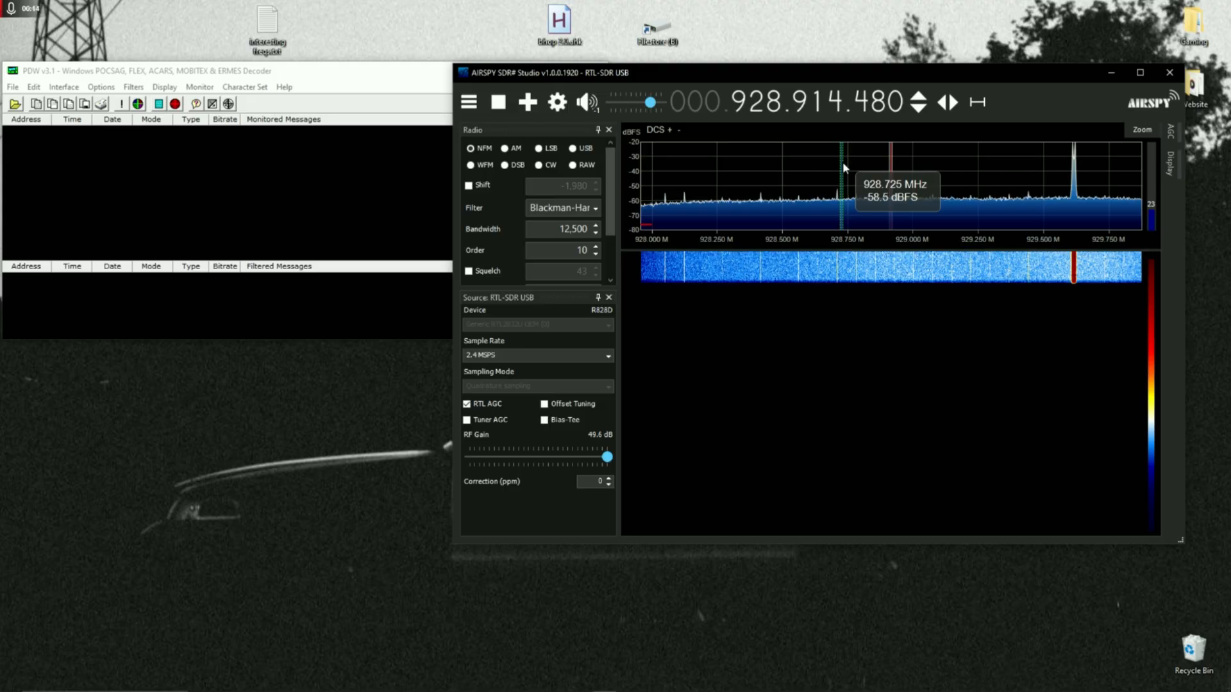
left_click_drag(842, 162, 727, 193)
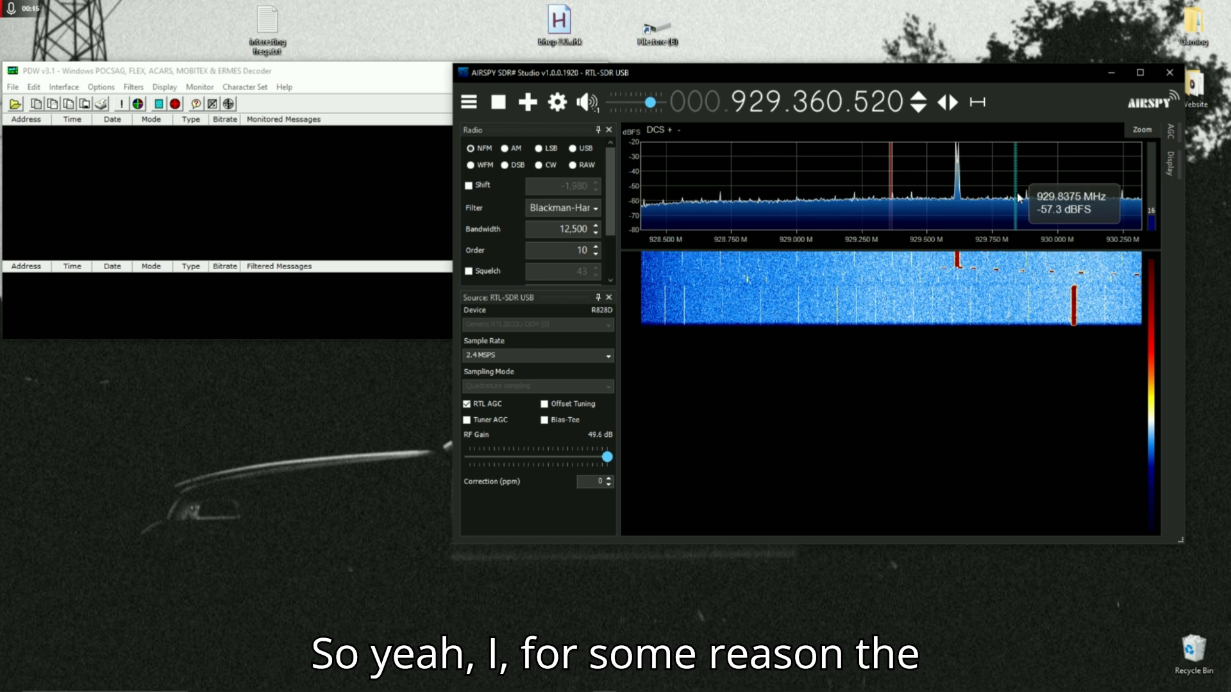
mouse_move(1140, 132)
left_click_drag(1143, 220, 1144, 196)
left_click_drag(1002, 197, 667, 221)
left_click_drag(953, 197, 646, 179)
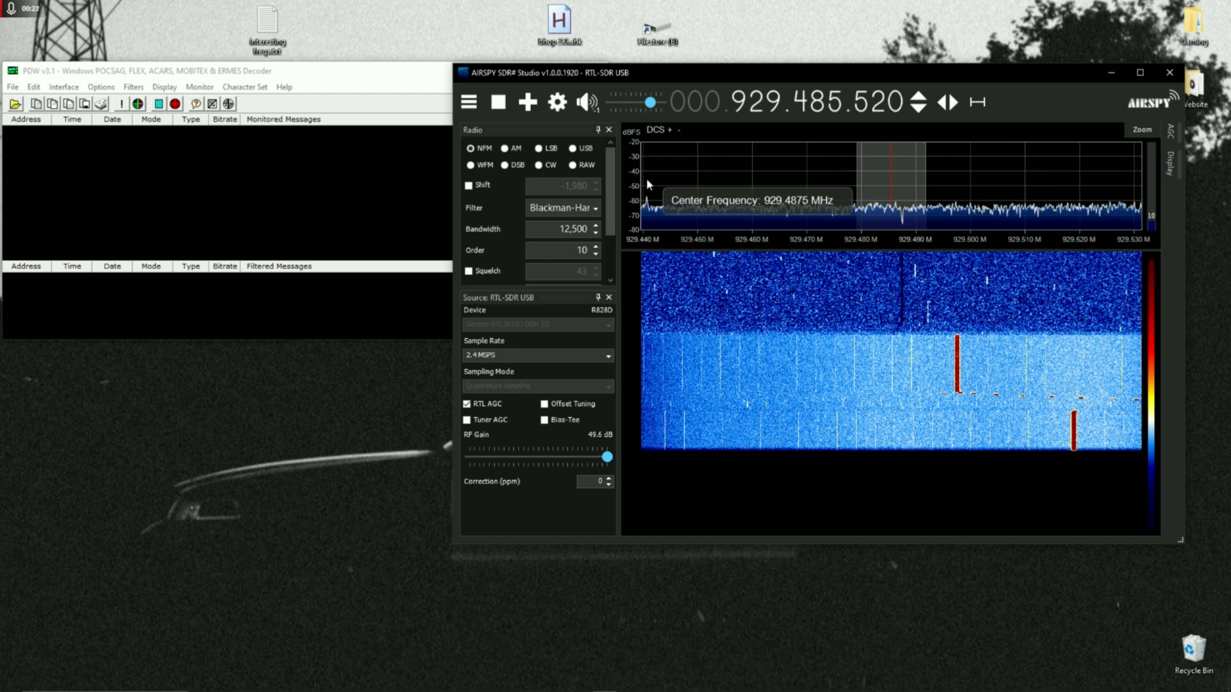
left_click_drag(902, 179, 632, 183)
left_click_drag(876, 187, 712, 187)
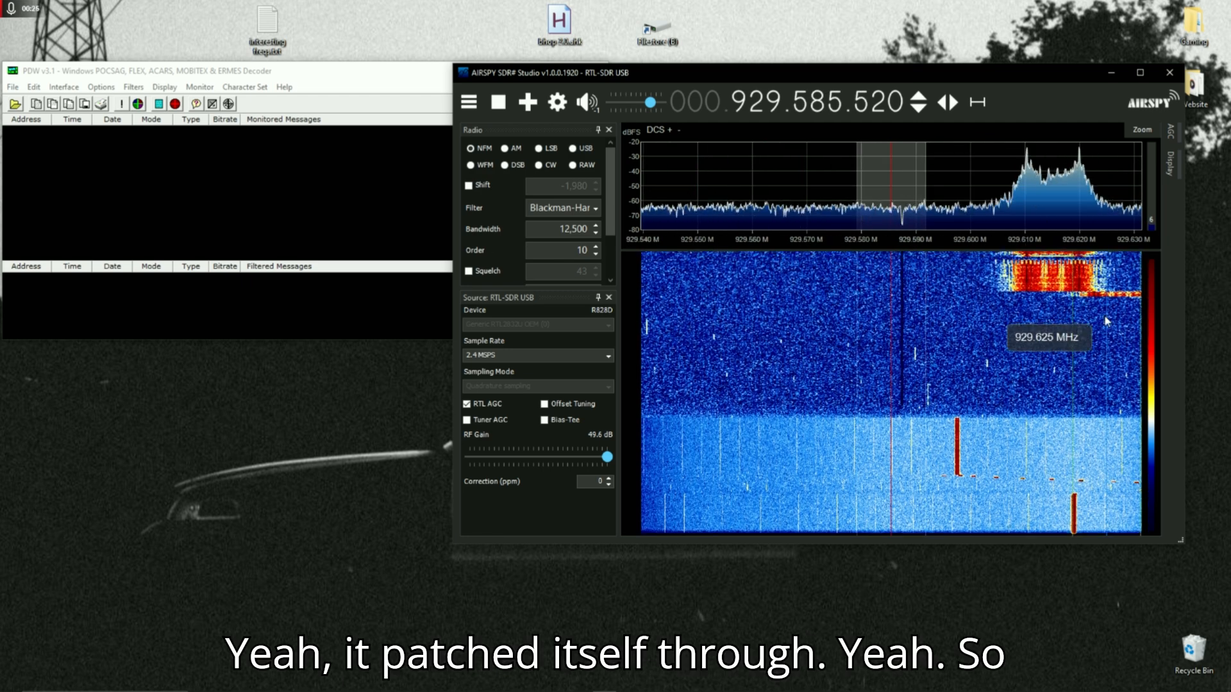
Tune the receiver onto the pager signal at 929.6125 MHz.
left_click(1040, 303)
left_click_drag(975, 164, 738, 228)
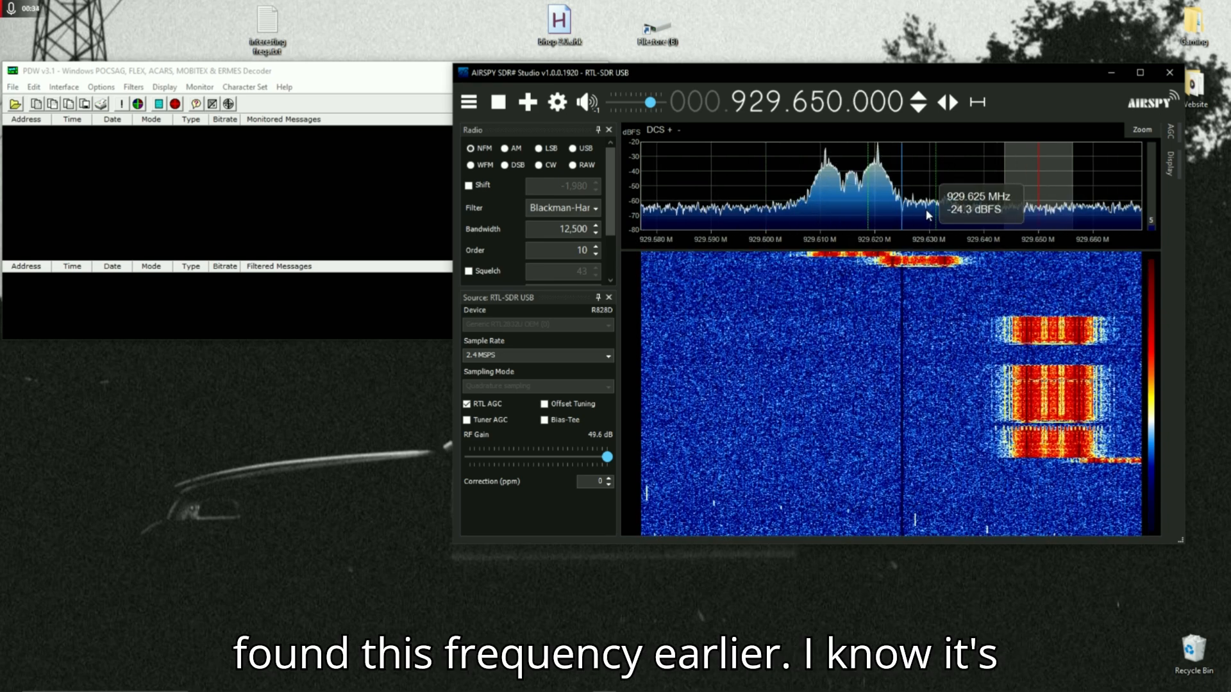
left_click(861, 218)
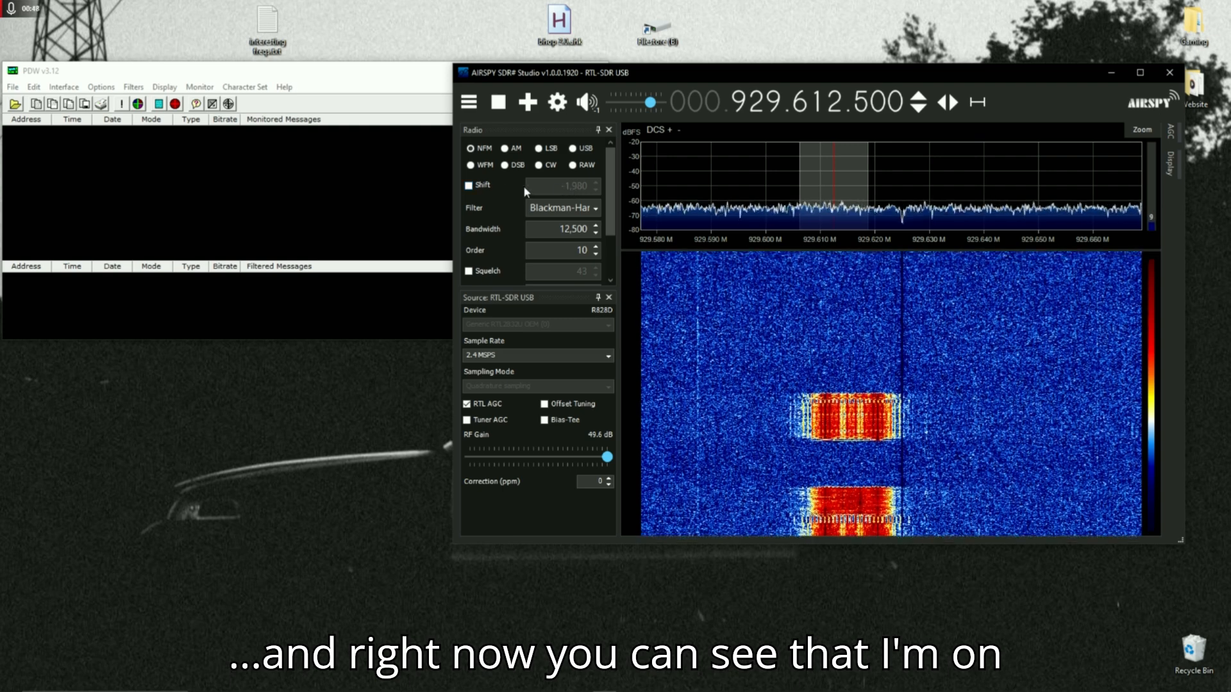
Turn the radio's -1,980 frequency shift back on for the pager signal.
left_click(471, 186)
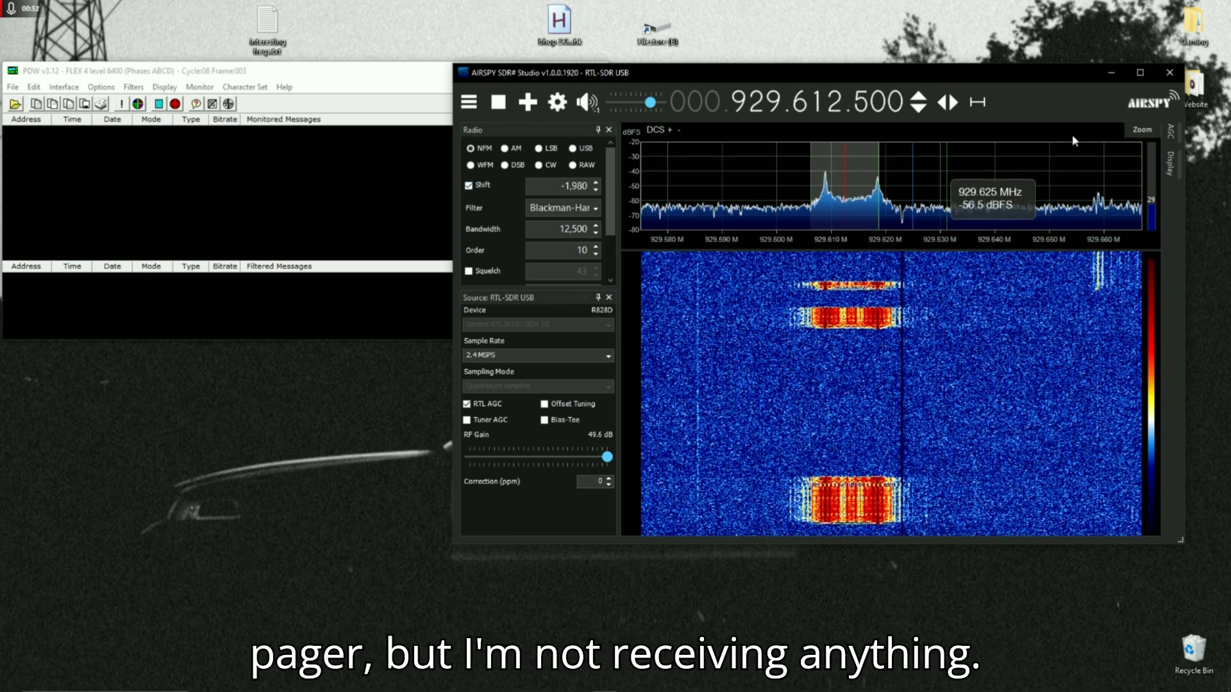
mouse_move(1141, 132)
left_click_drag(1143, 196, 1143, 178)
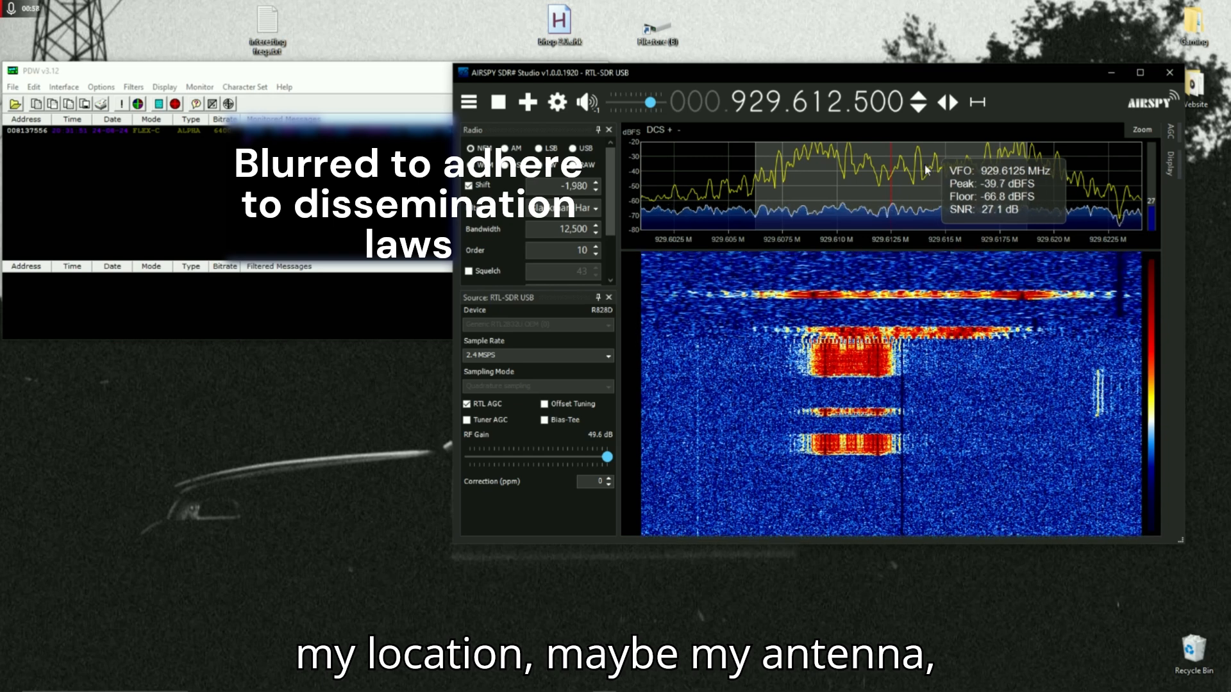
Stop reception, set the frequency shift to -3,210 to align the channel with the pager signal, and restart reception.
left_click(498, 103)
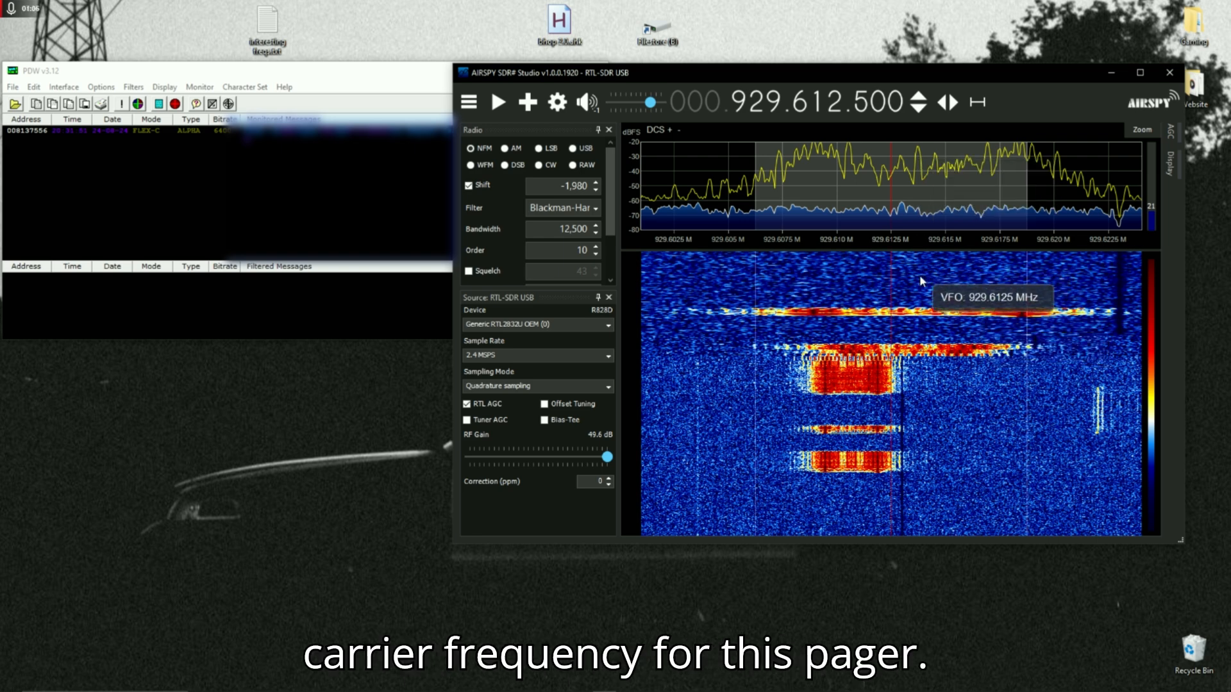
double_click(596, 184)
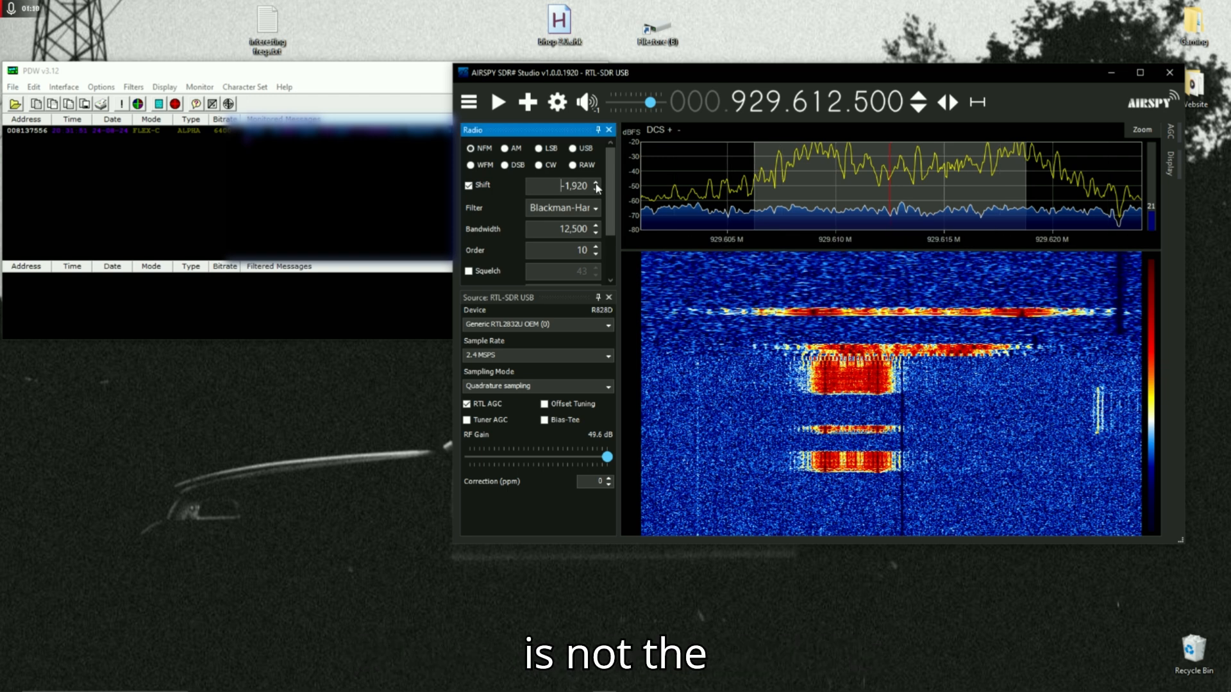
left_click(595, 191)
left_click(595, 191)
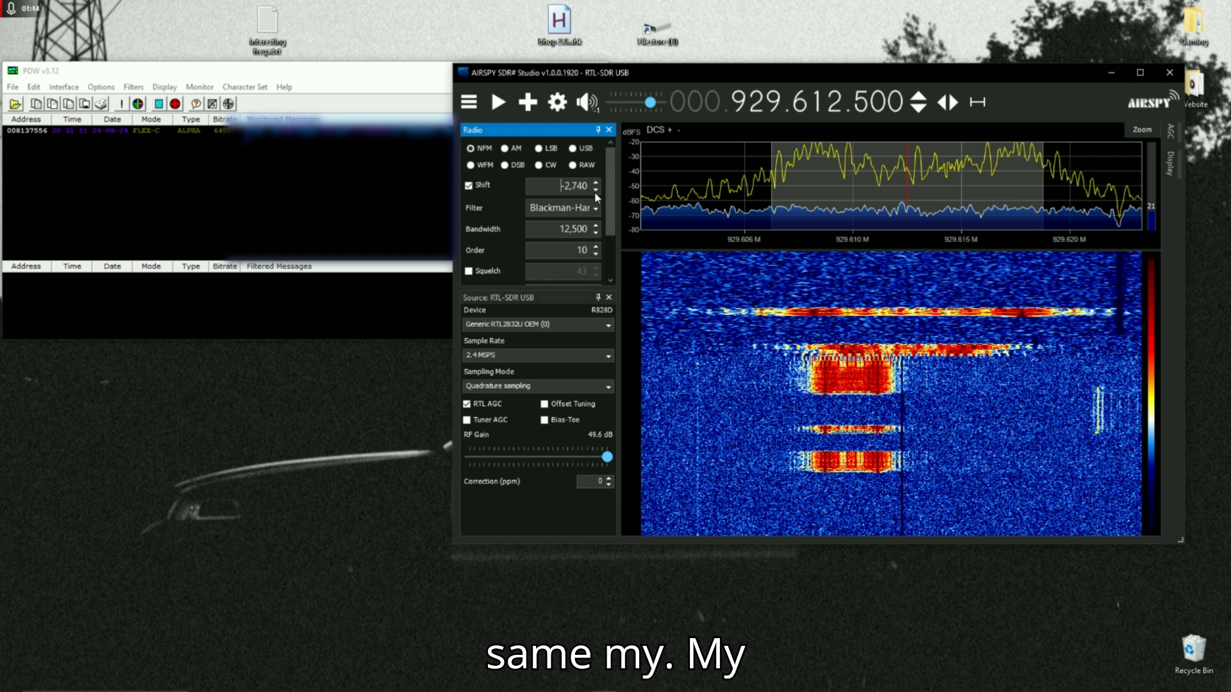
left_click(595, 191)
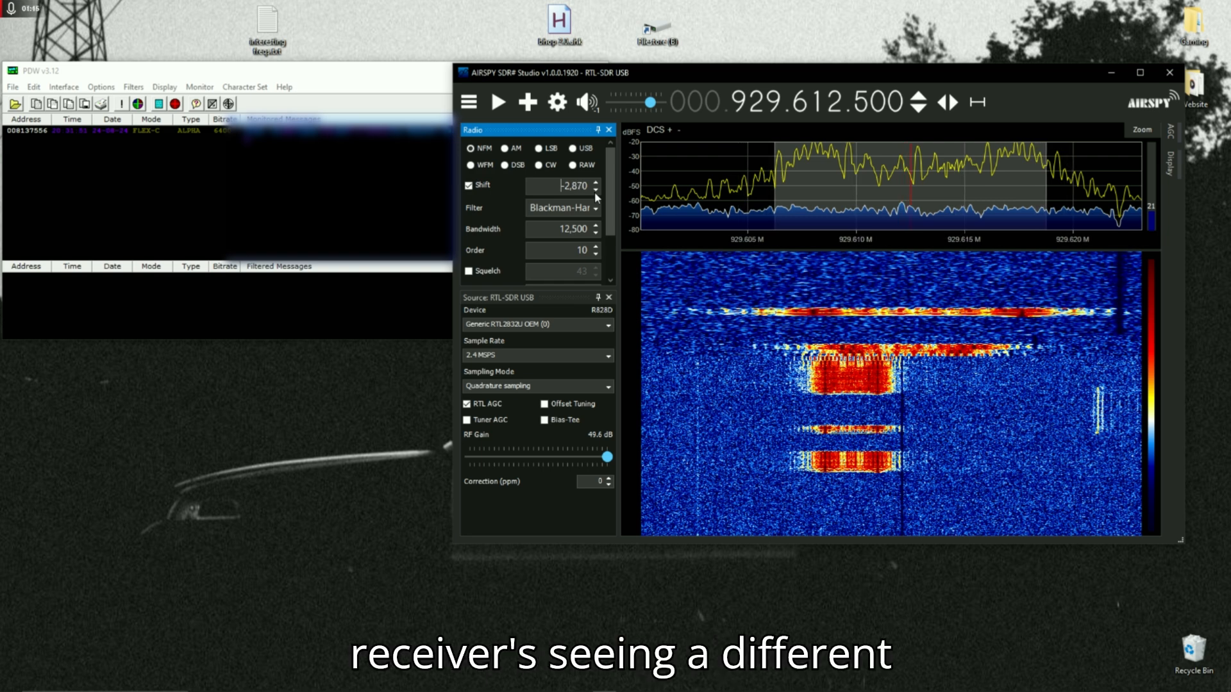
left_click(595, 191)
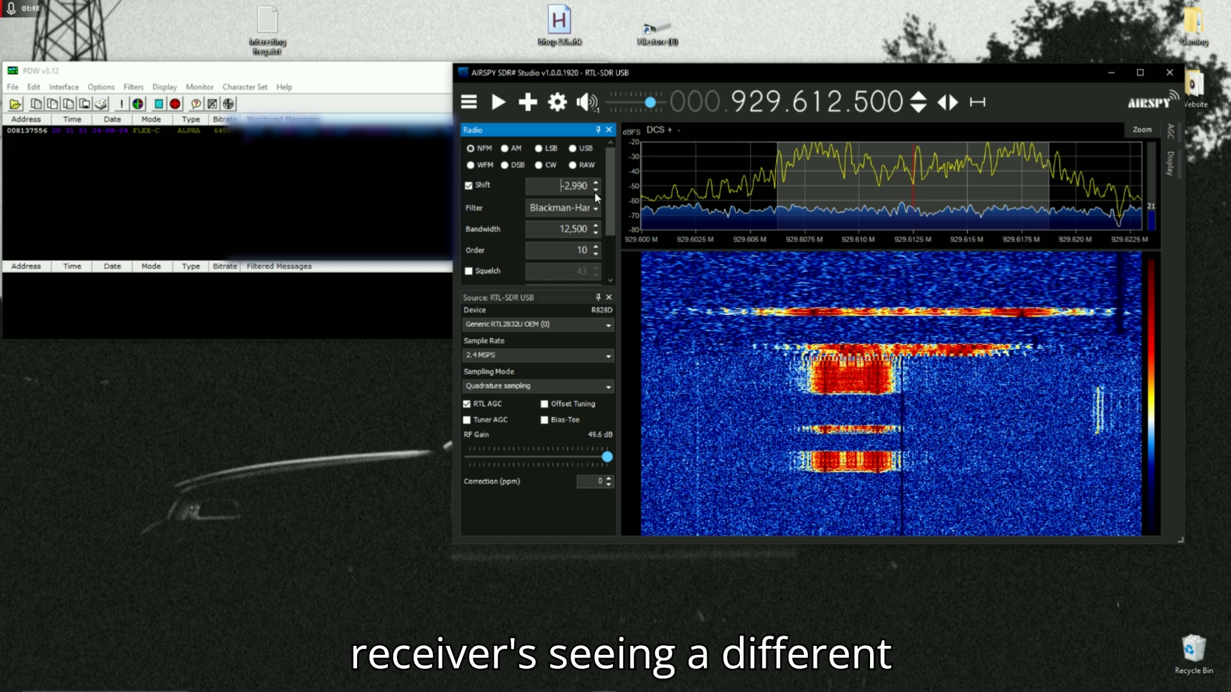
left_click(595, 191)
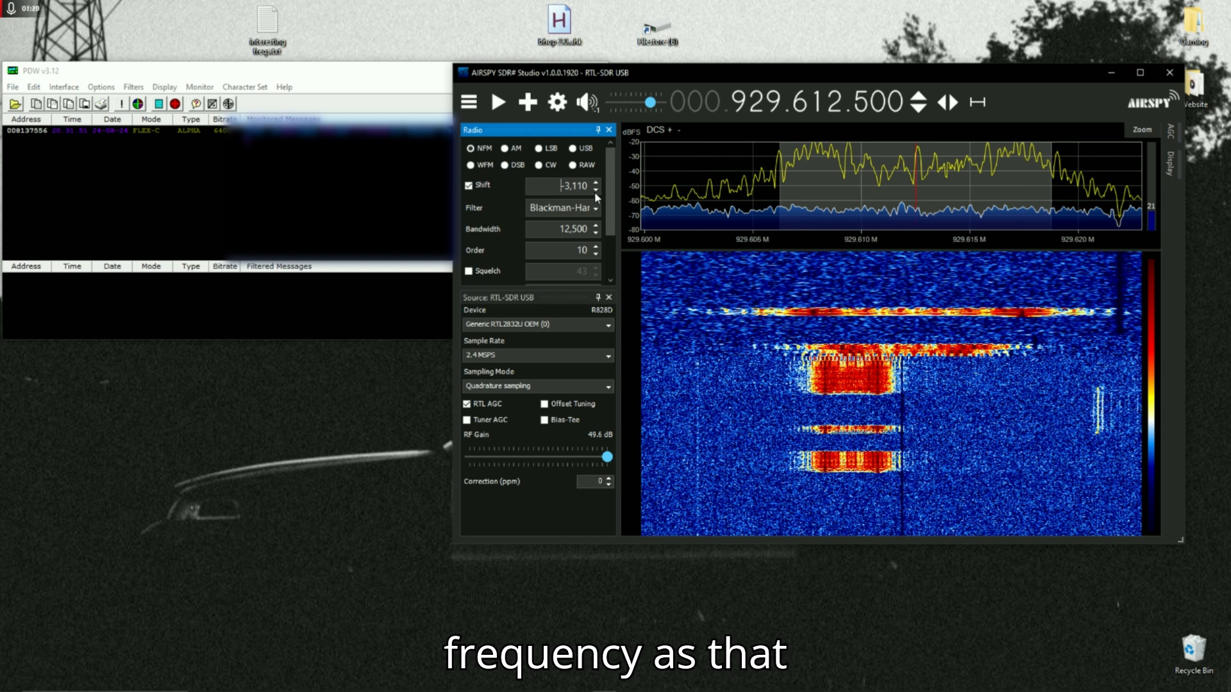
left_click(595, 191)
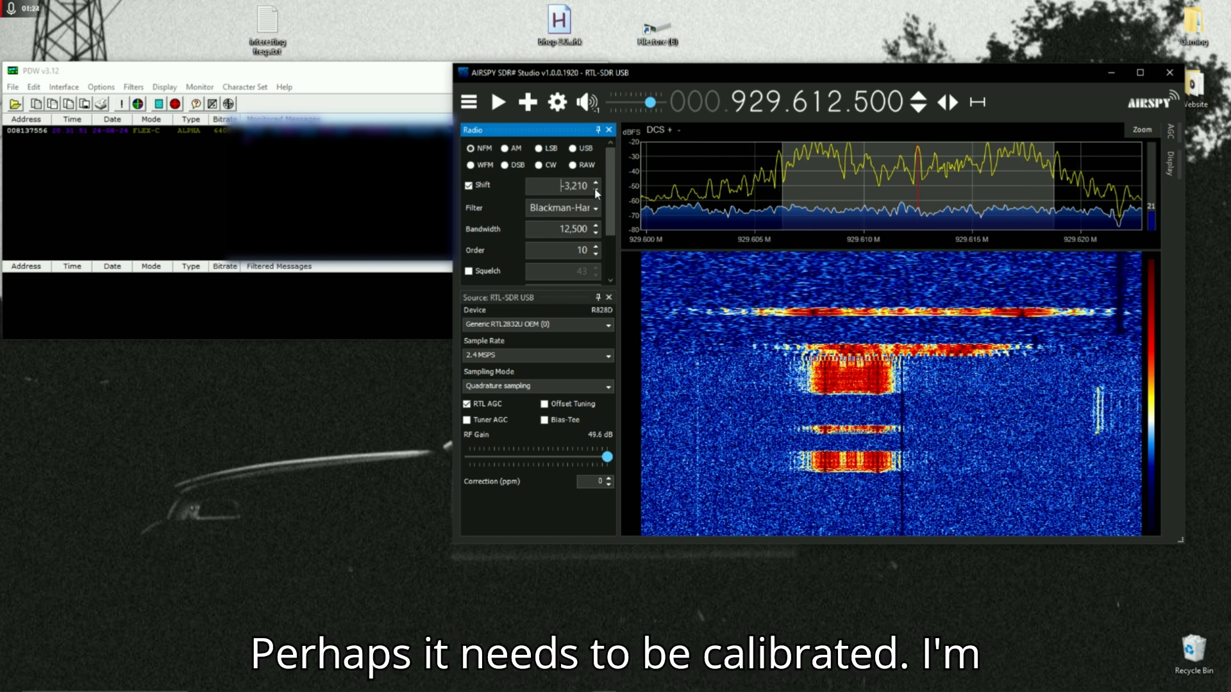
left_click(495, 103)
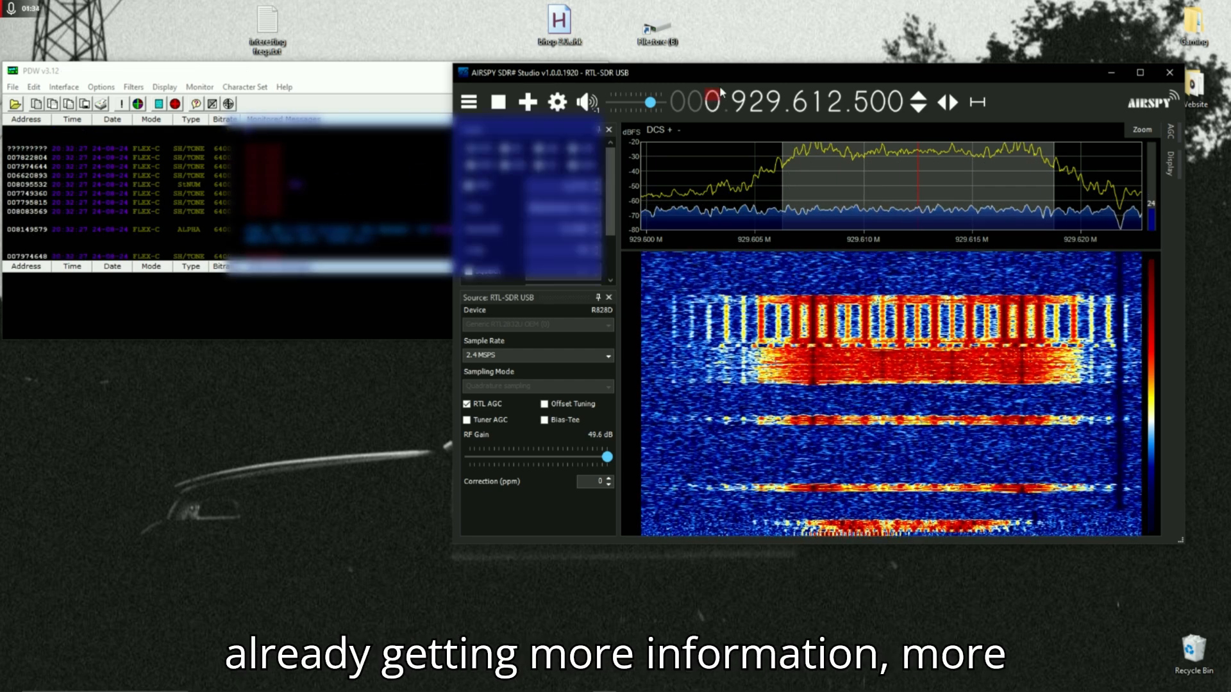
Move the SDR# window aside, bring PDW forward to check the decoded messages, and return to SDR#.
left_click_drag(727, 76, 763, 78)
left_click(296, 242)
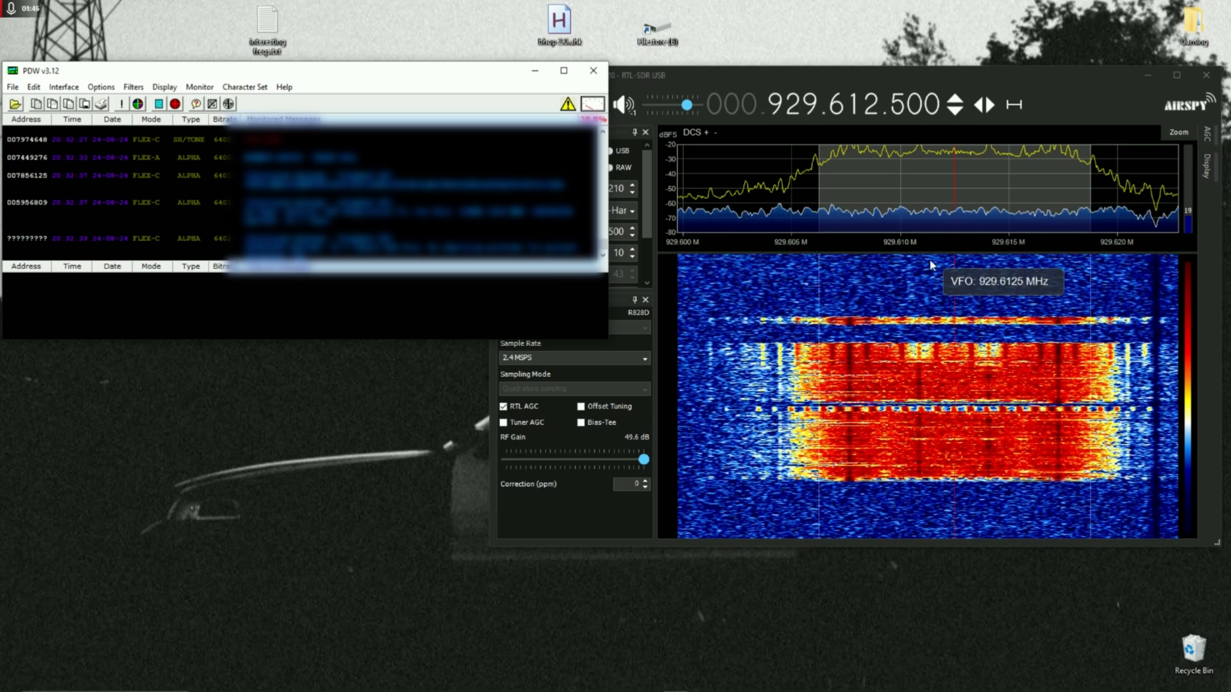
left_click(984, 186)
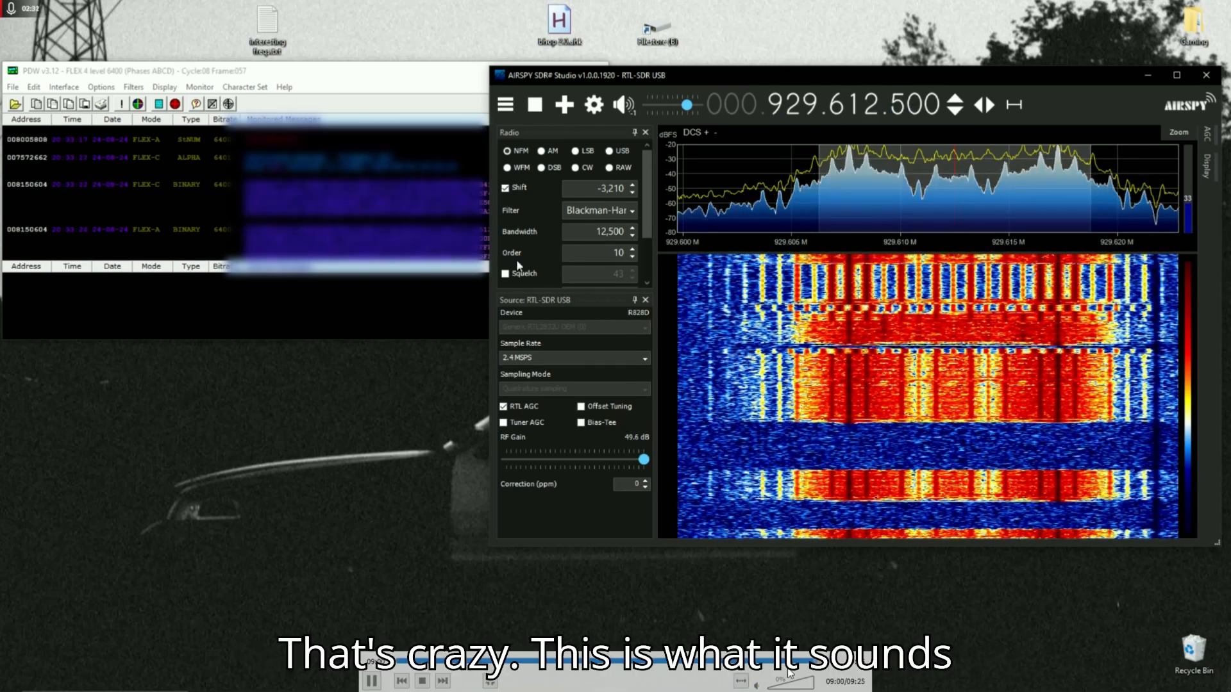
Raise the media player's volume to hear the pager signal, and lower it again.
left_click(783, 686)
left_click_drag(782, 683, 762, 681)
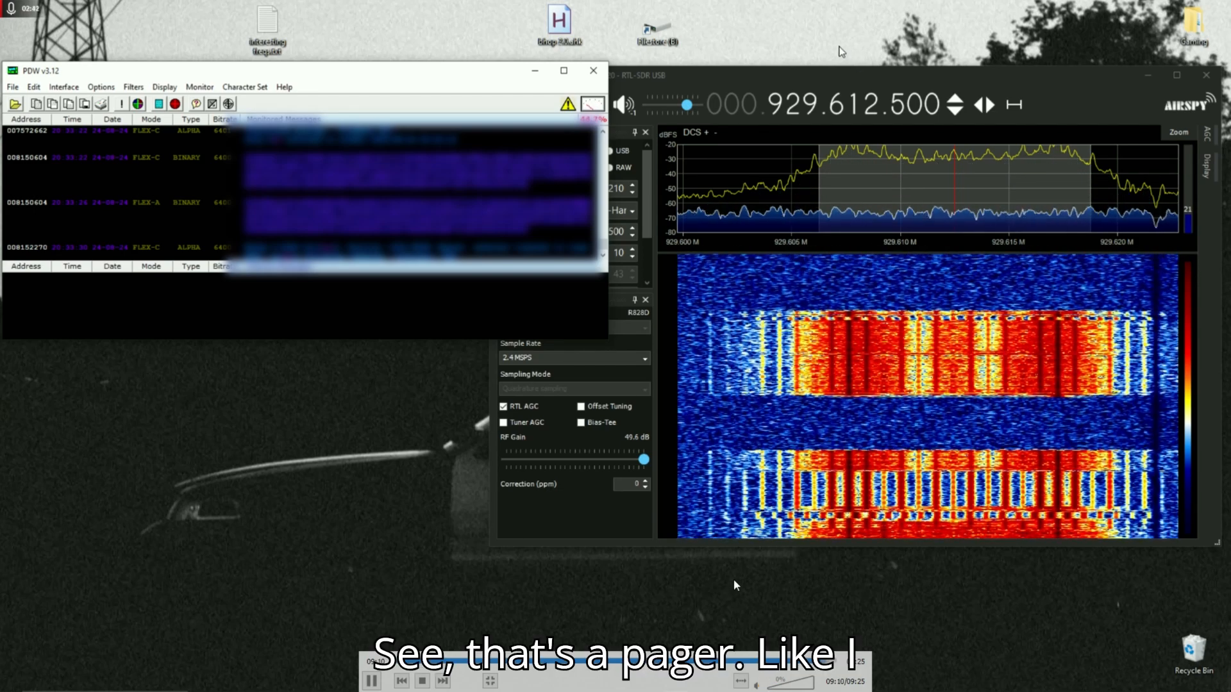